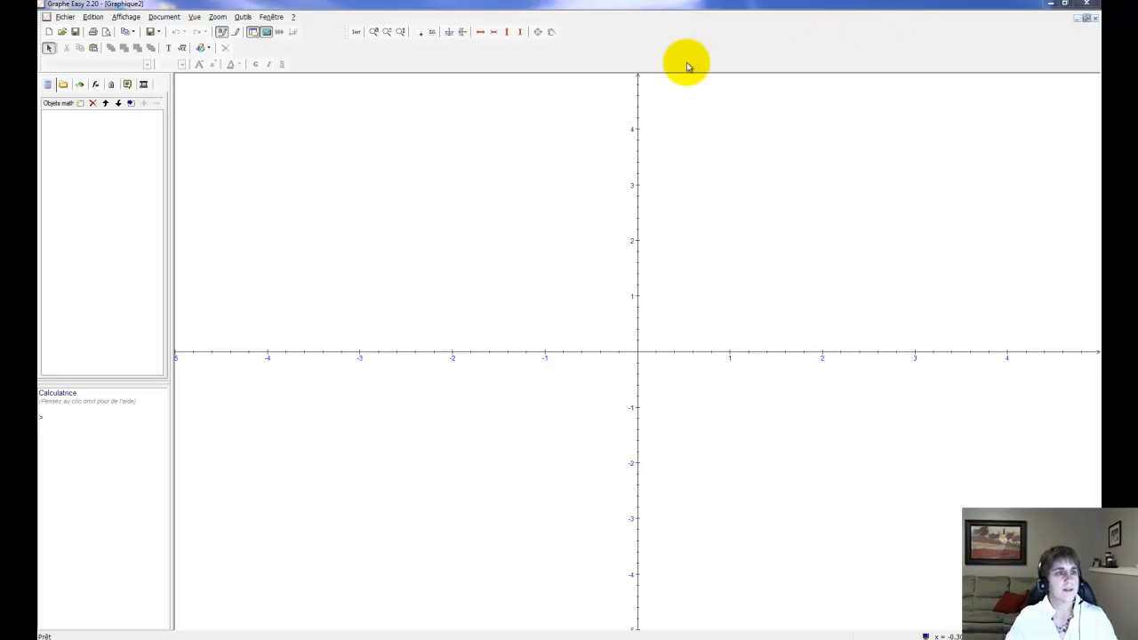
- Evaluate 5656+8787, sin(3.14) and deriver(x^2) in the calculator
left_click(102, 498)
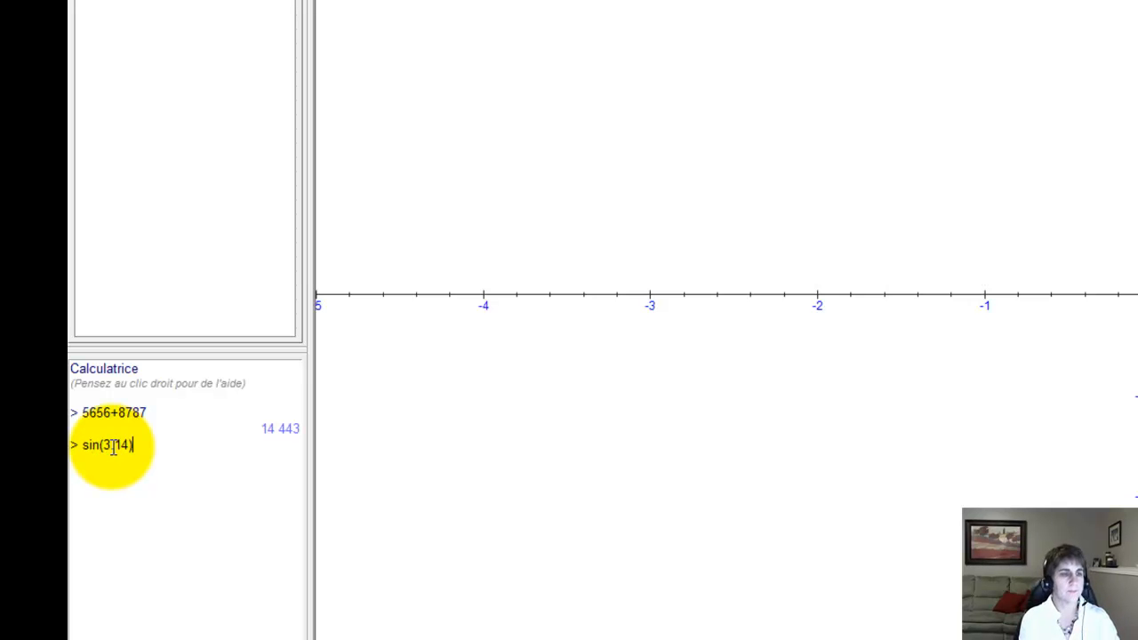
key("Return")
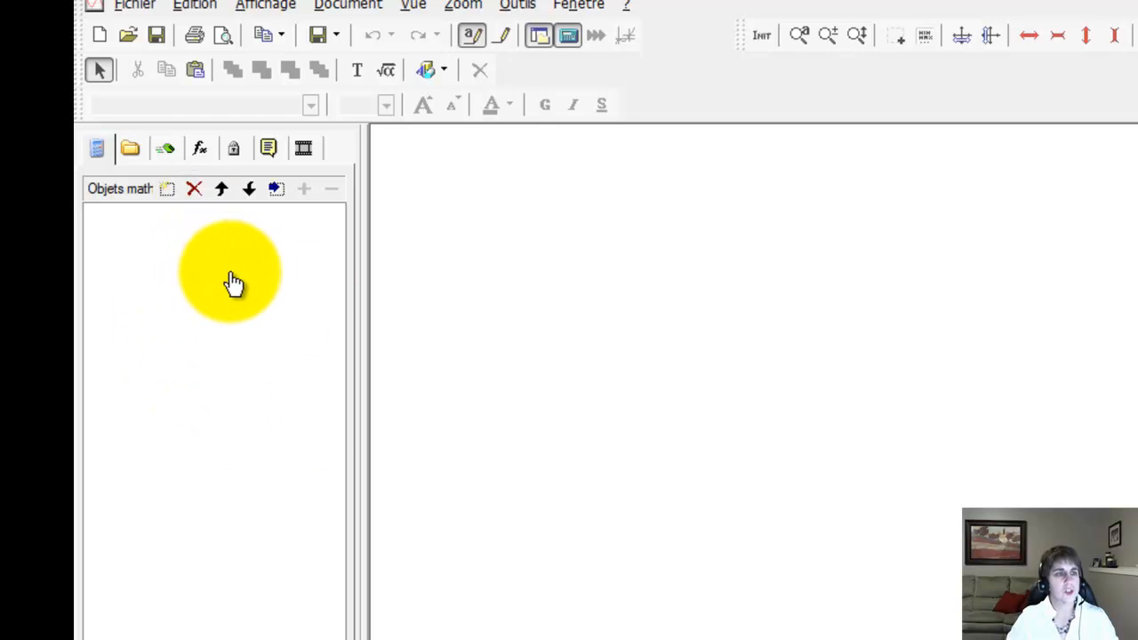
- Create a conic of the form y = A(x - B)² + C with A = 1, B = 3 and C = -4
left_click(167, 191)
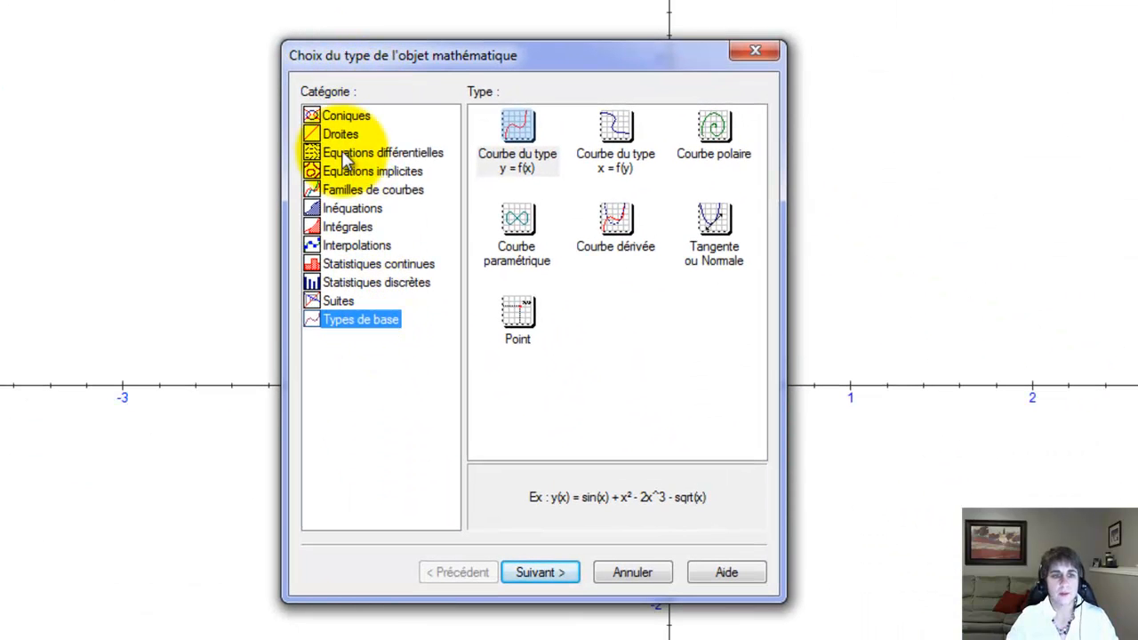
left_click(341, 116)
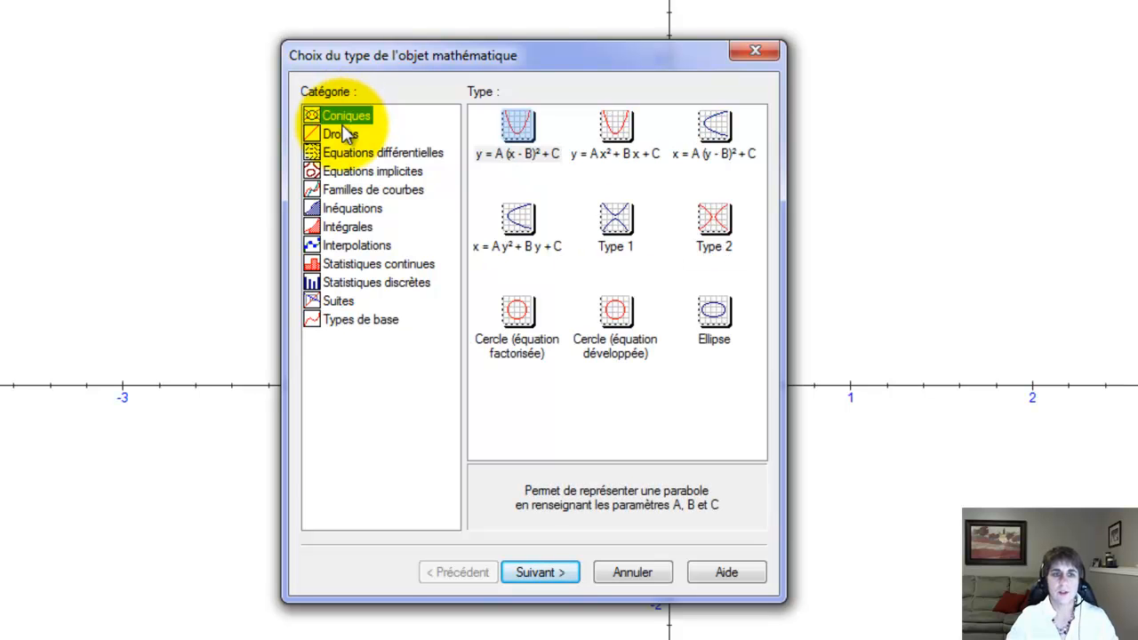
left_click(523, 132)
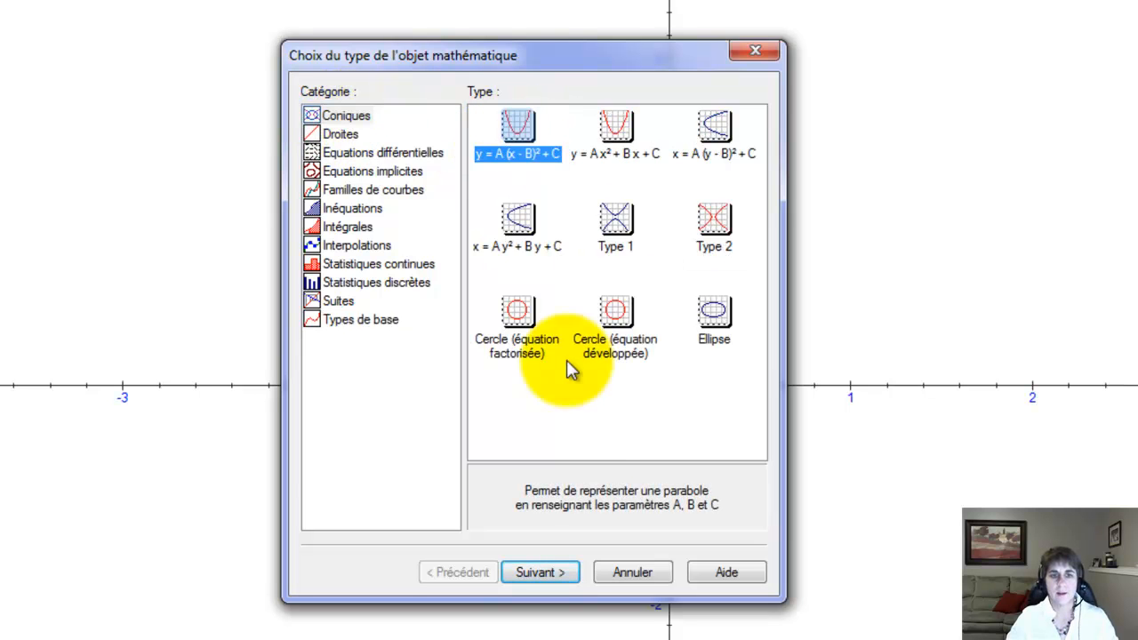
left_click(540, 572)
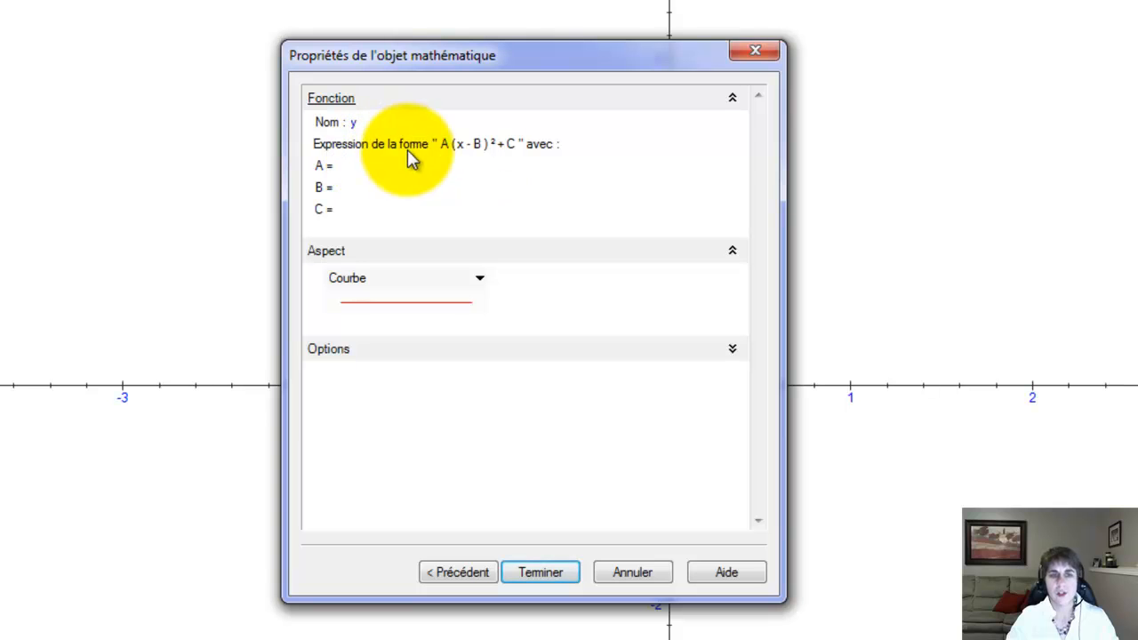
left_click(378, 166)
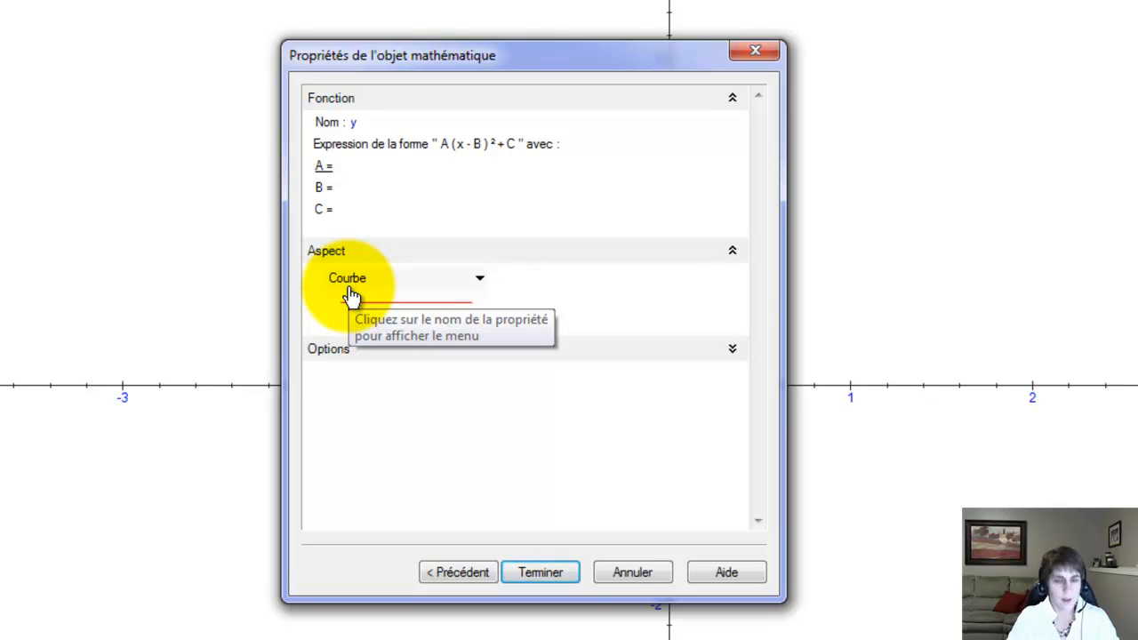
type("1")
left_click(359, 182)
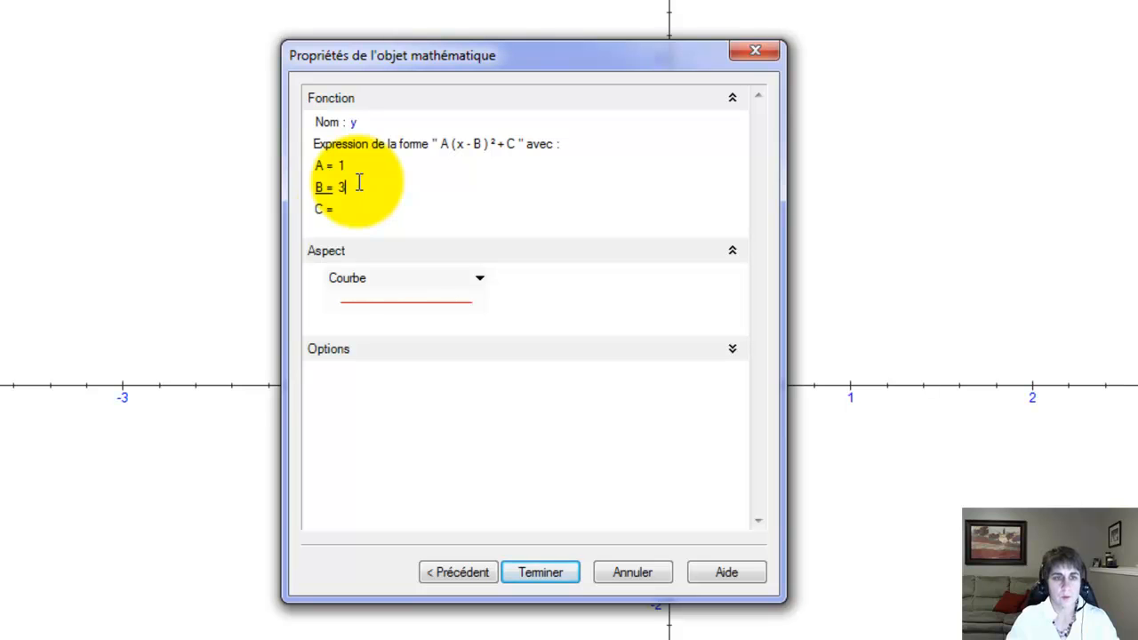
left_click(344, 211)
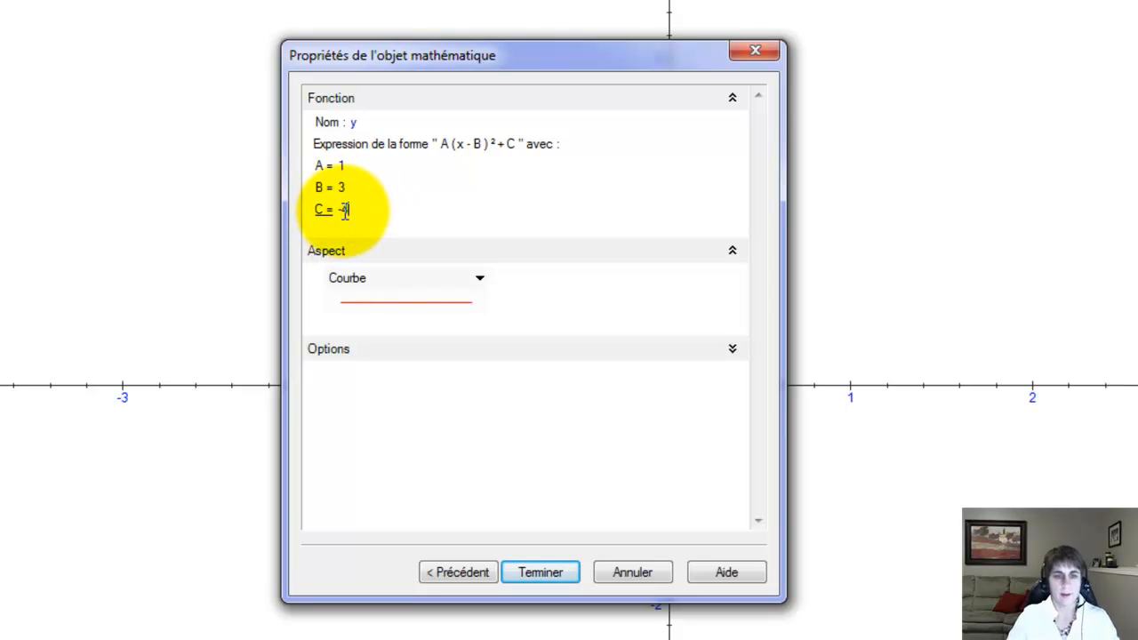
- Give the parabola's curve a blue colour and a thicker line, and add it to the graph
left_click(480, 281)
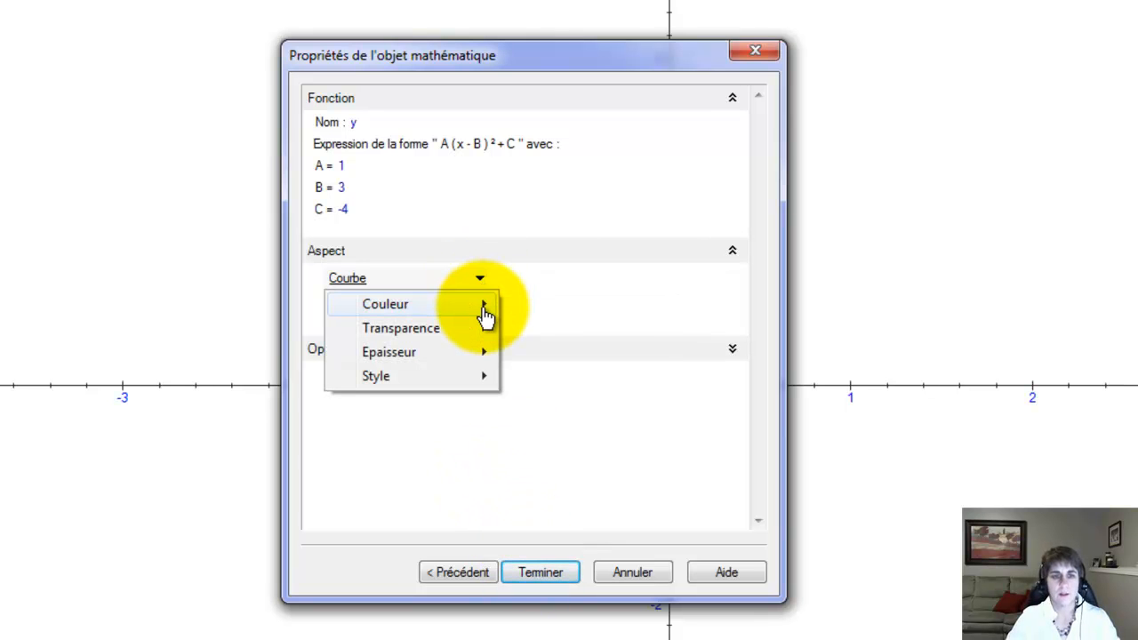
mouse_move(482, 306)
left_click(602, 325)
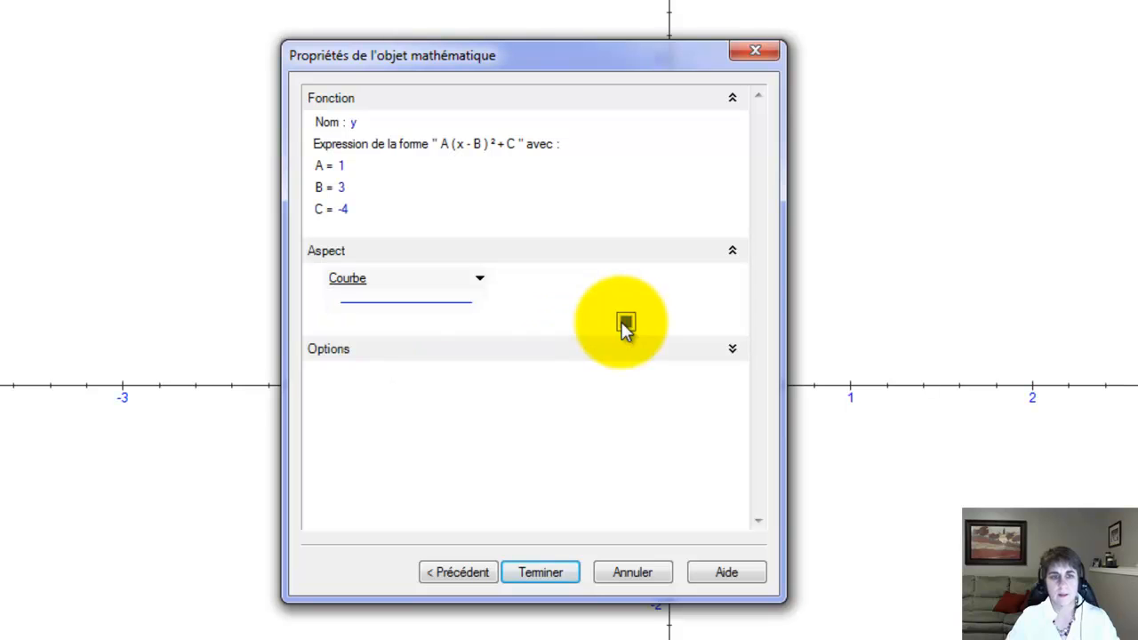
left_click(480, 281)
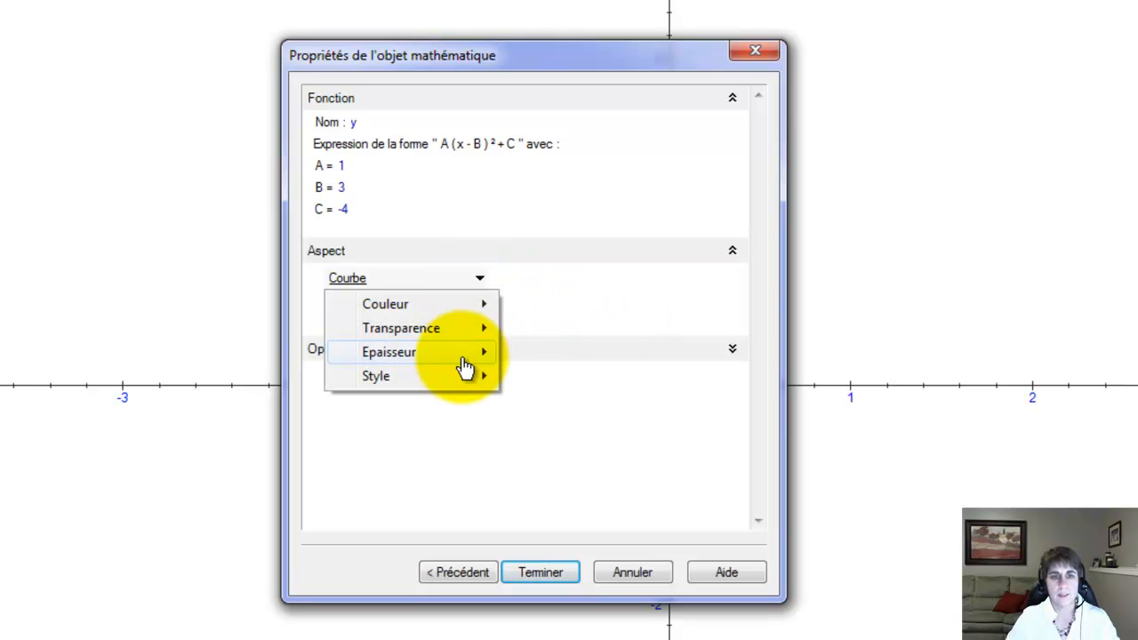
mouse_move(465, 355)
left_click(552, 438)
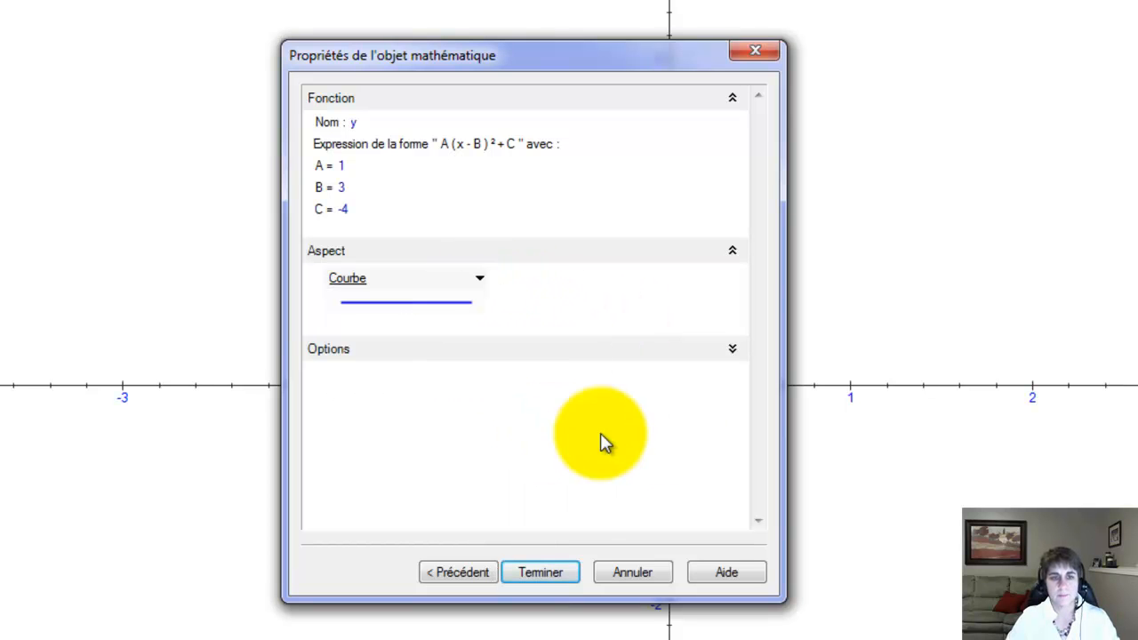
left_click(541, 572)
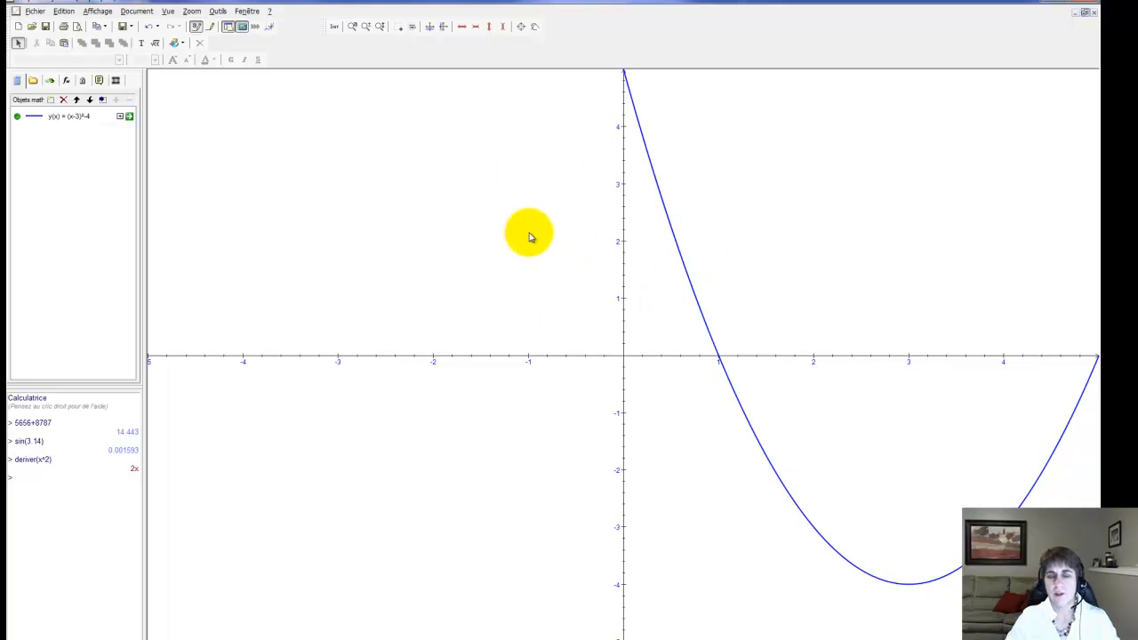
- Set the displayed zone of the view to X max 10 and Y max 10, keeping both minimums at -5
right_click(445, 209)
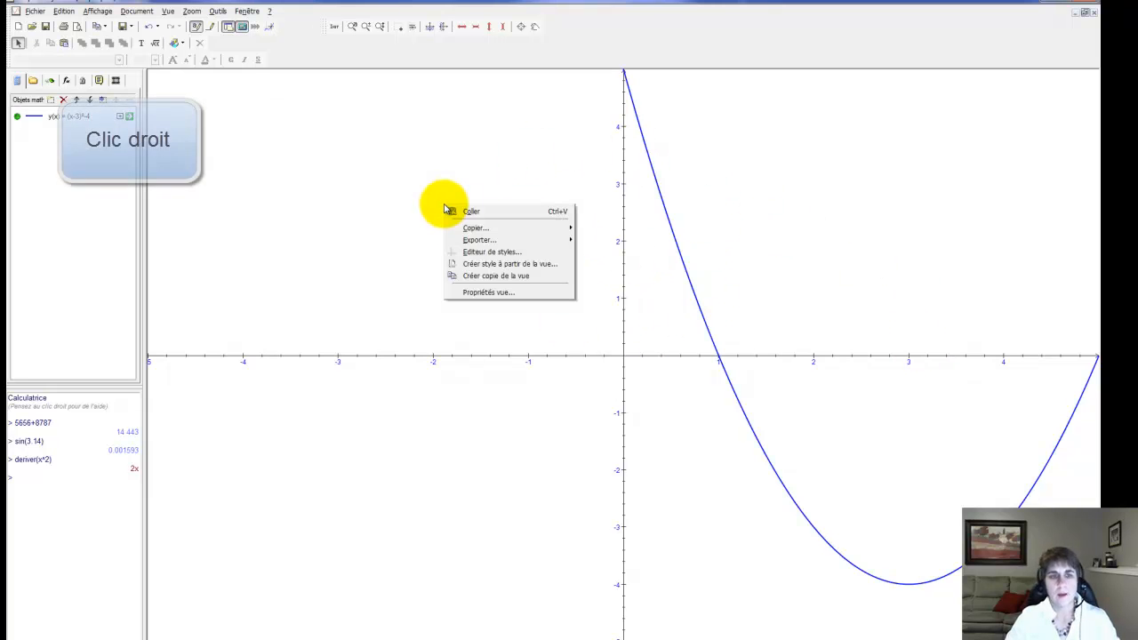
left_click(486, 295)
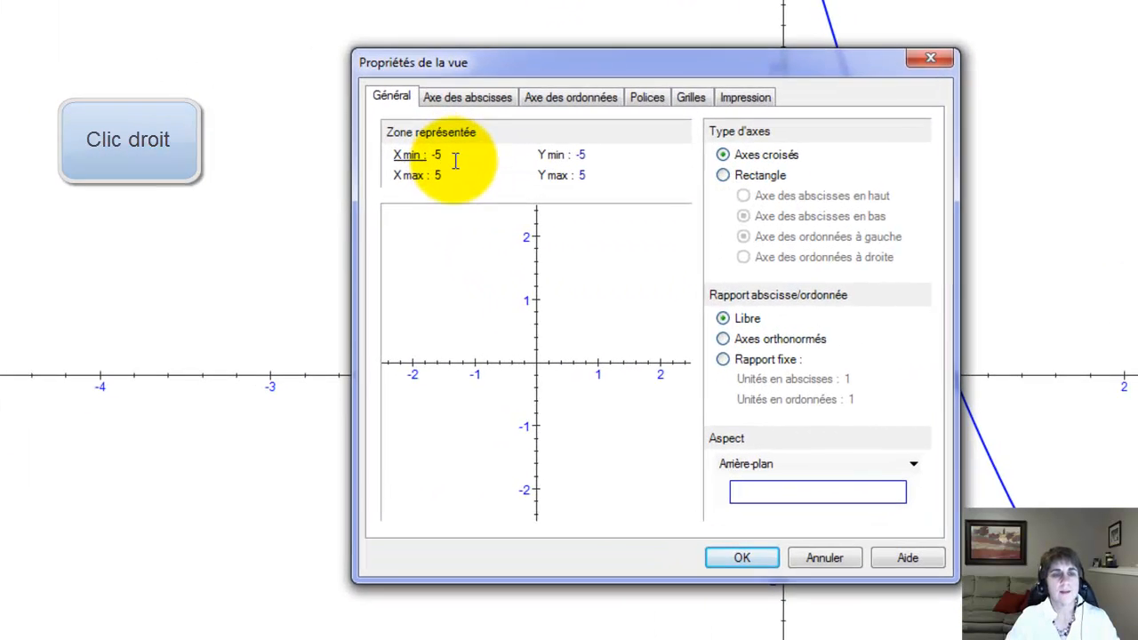
left_click(457, 158)
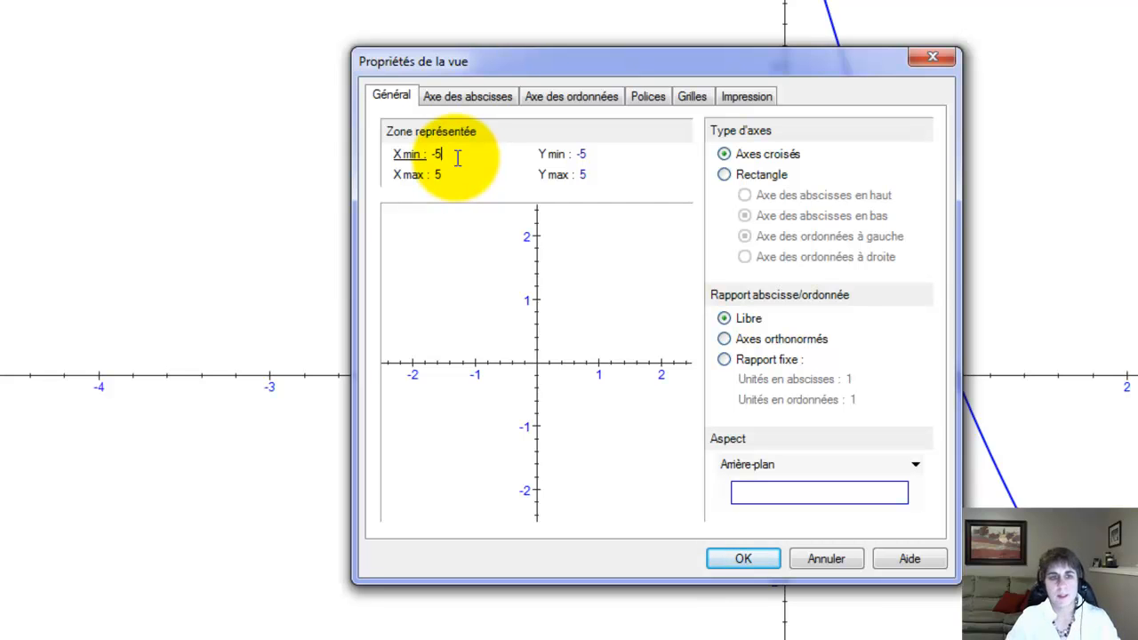
left_click(444, 177)
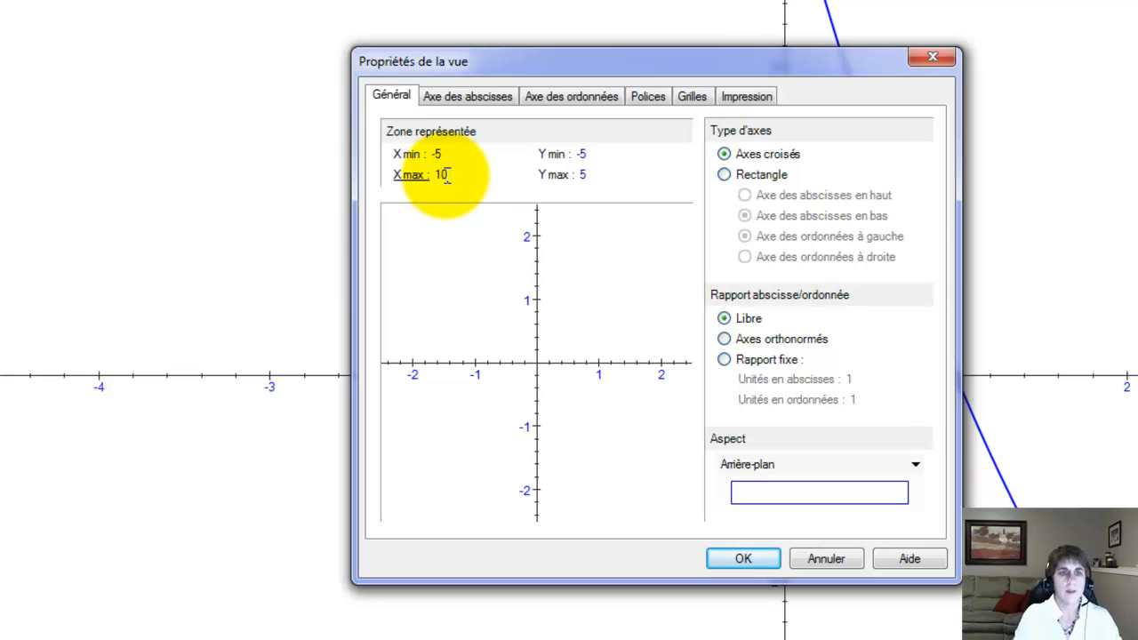
left_click(600, 176)
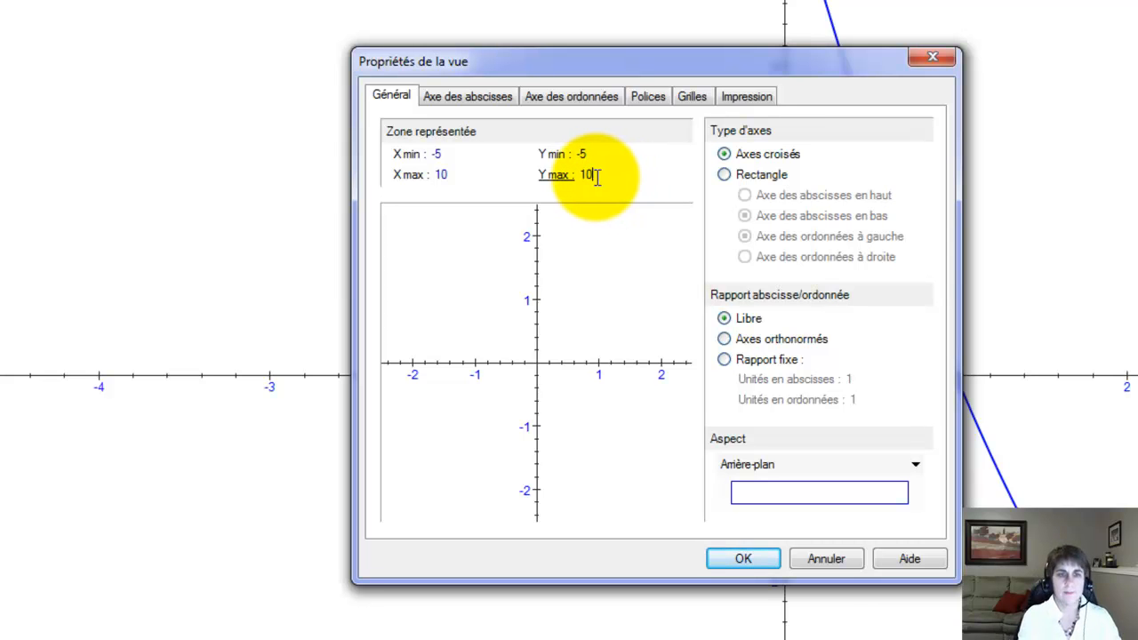
type("10")
left_click(744, 558)
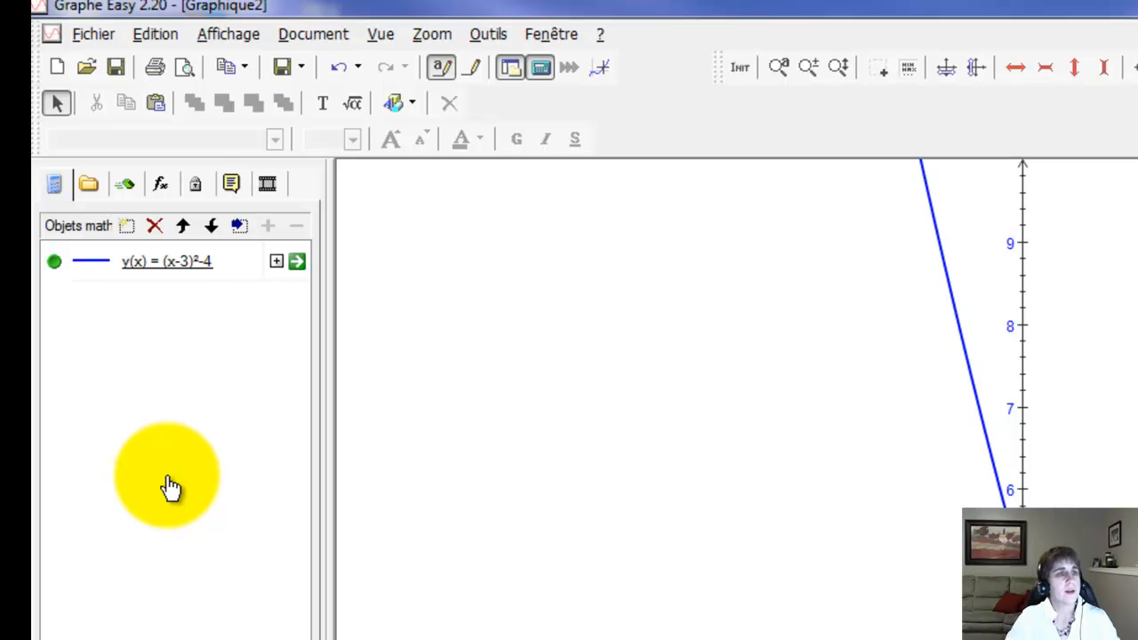
- Review the properties of the parabola y(x) = (x-3)²-4 without changing them
double_click(160, 264)
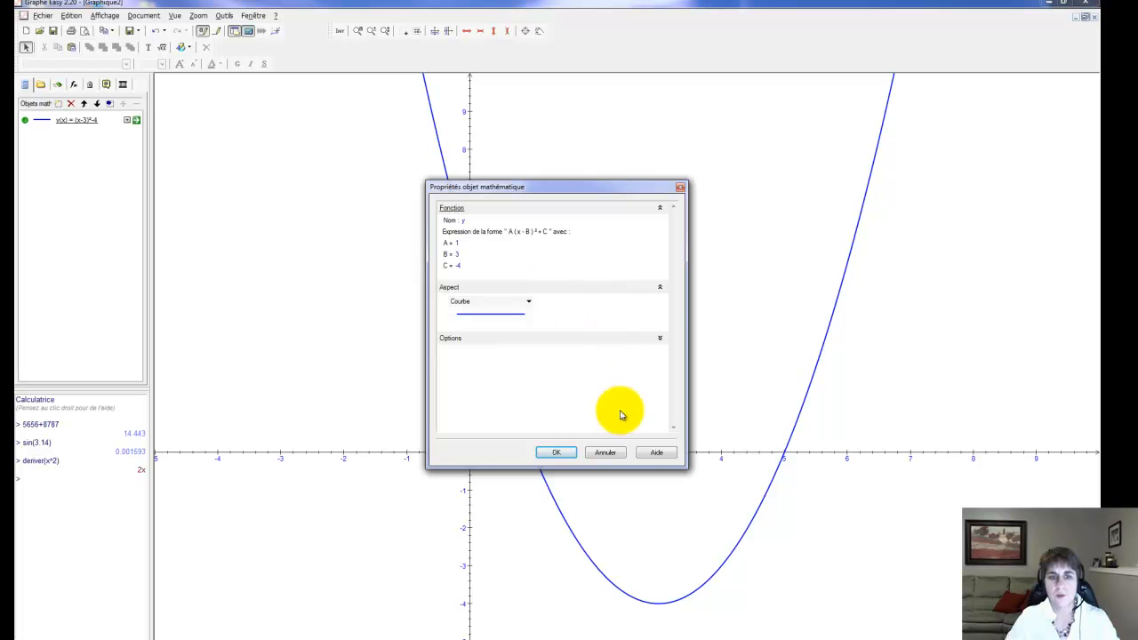
left_click(605, 453)
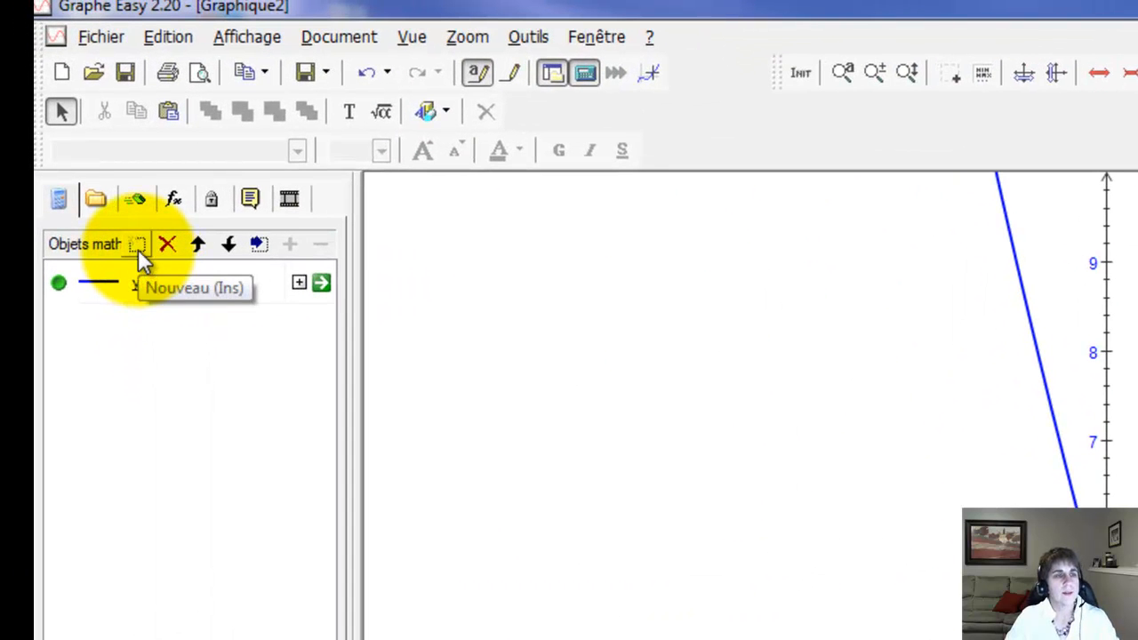
- Add a basic curve of type y = f(x) with the expression sin(x)
left_click(138, 249)
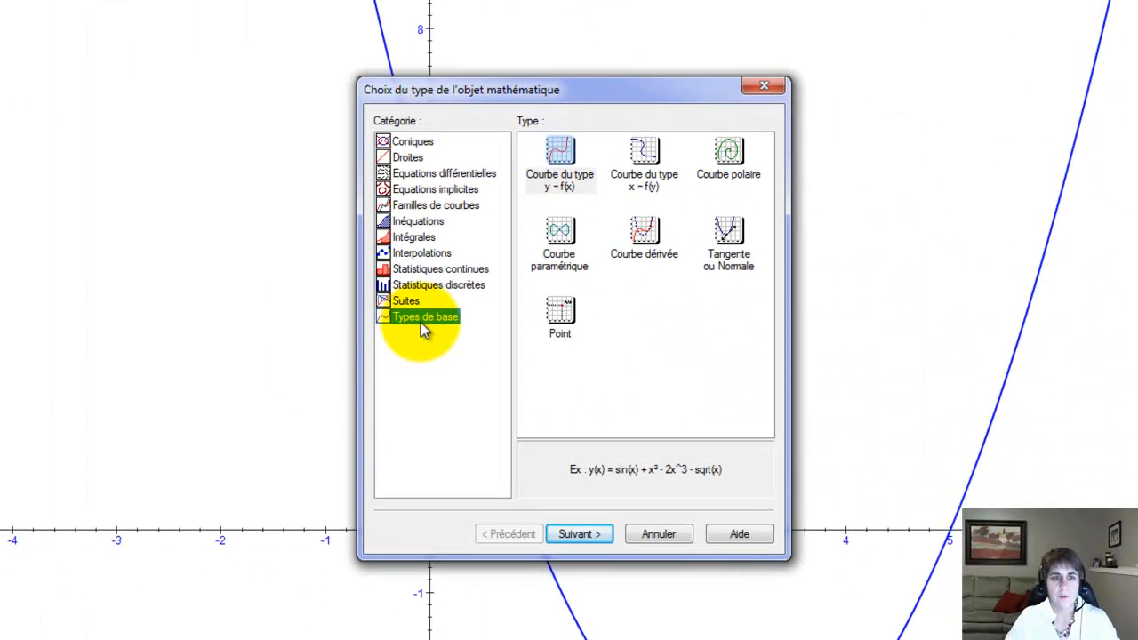
left_click(561, 177)
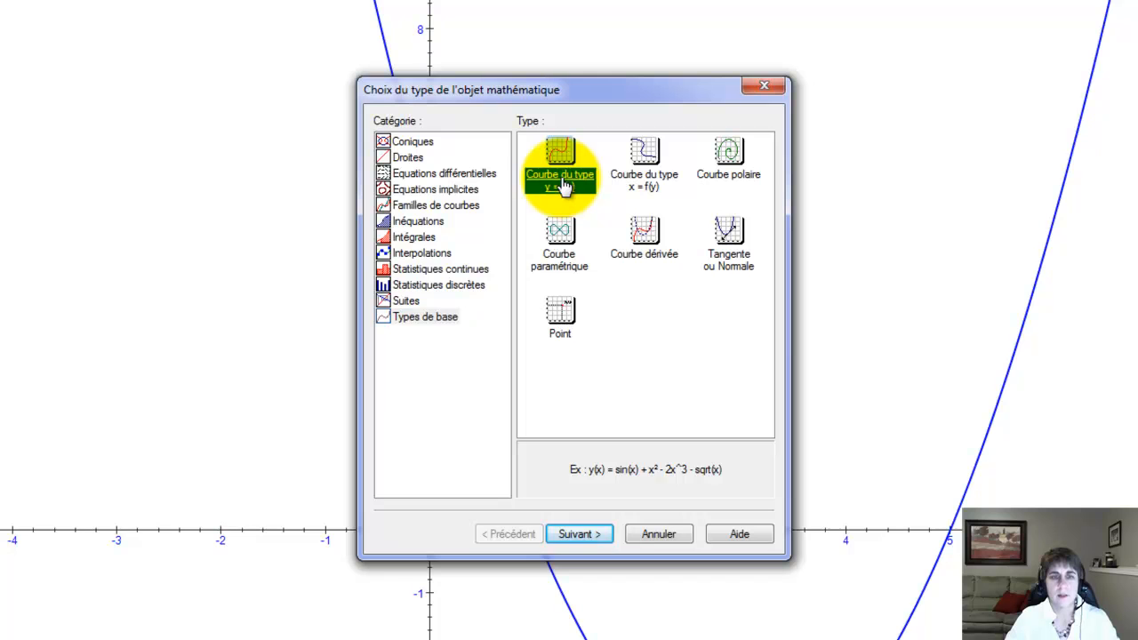
left_click(605, 536)
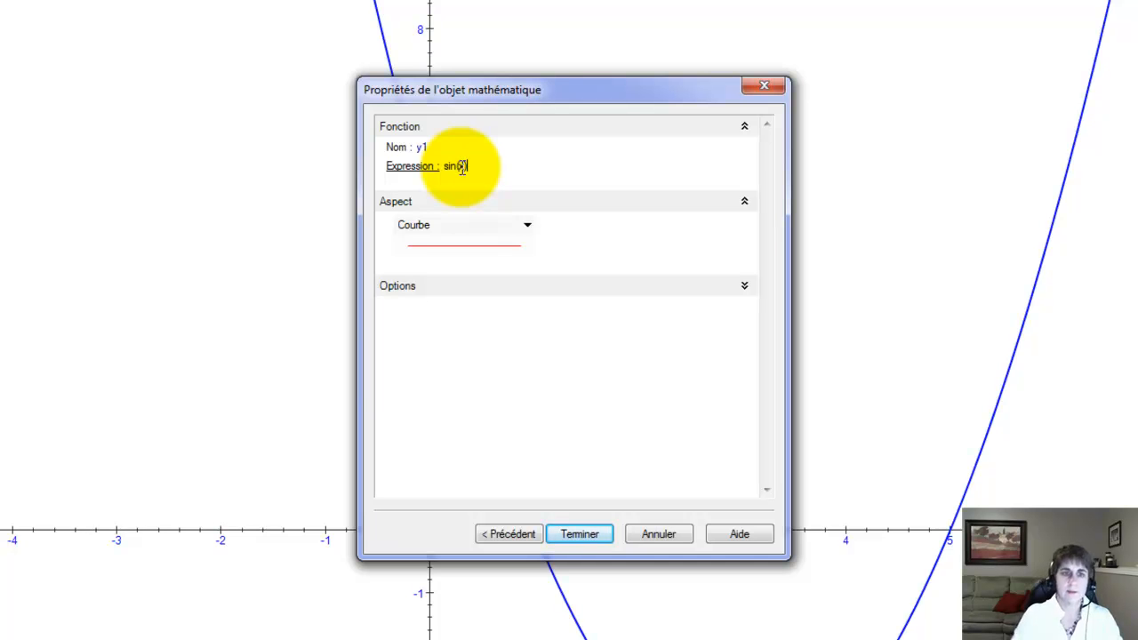
left_click(579, 534)
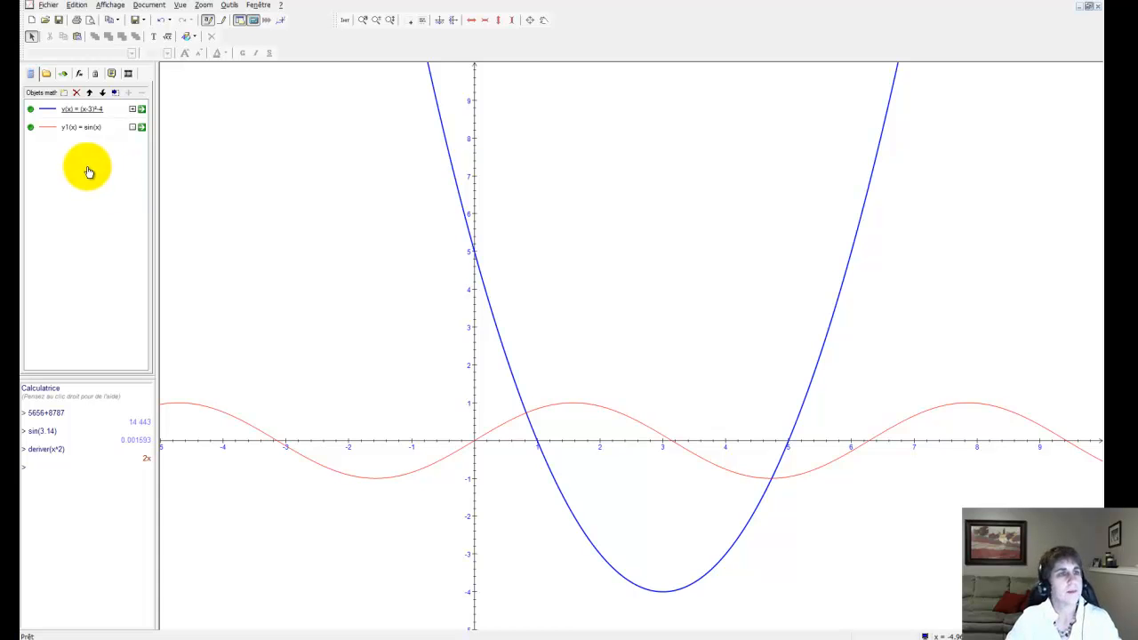
- Create an inequality of type y <> F(x), using y(x) >= expression with the expression 2x-1
left_click(64, 94)
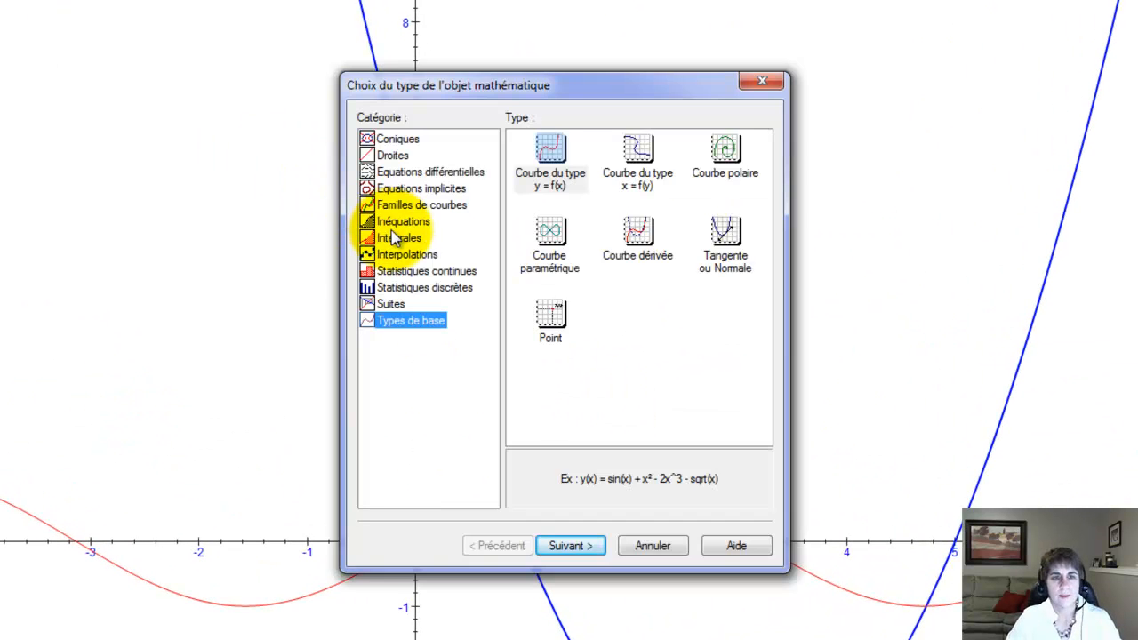
left_click(400, 222)
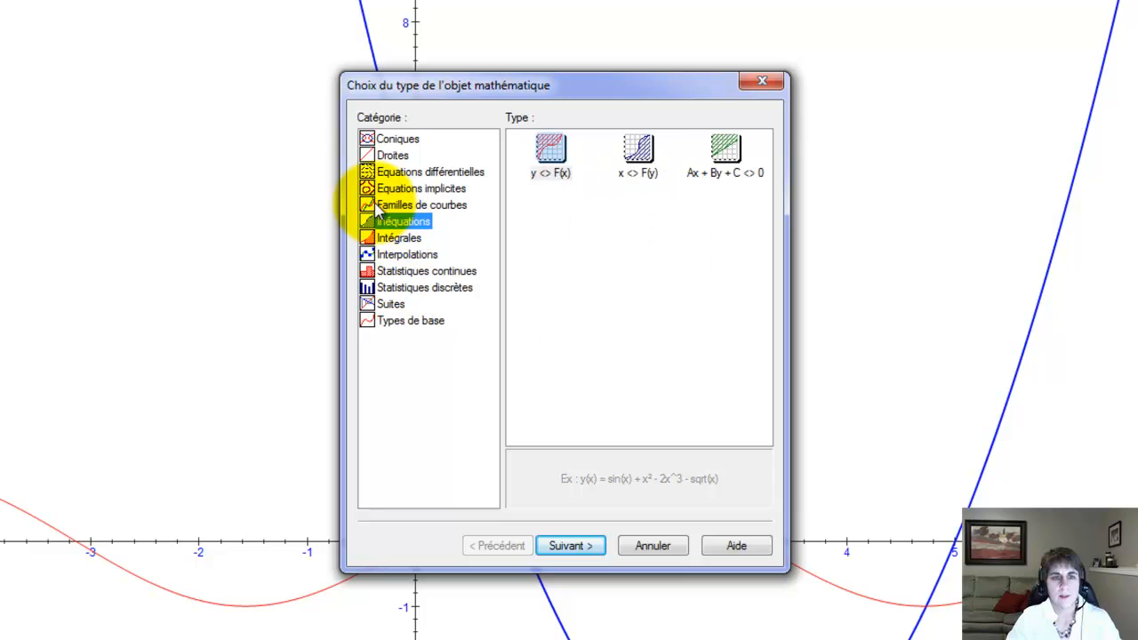
left_click(548, 156)
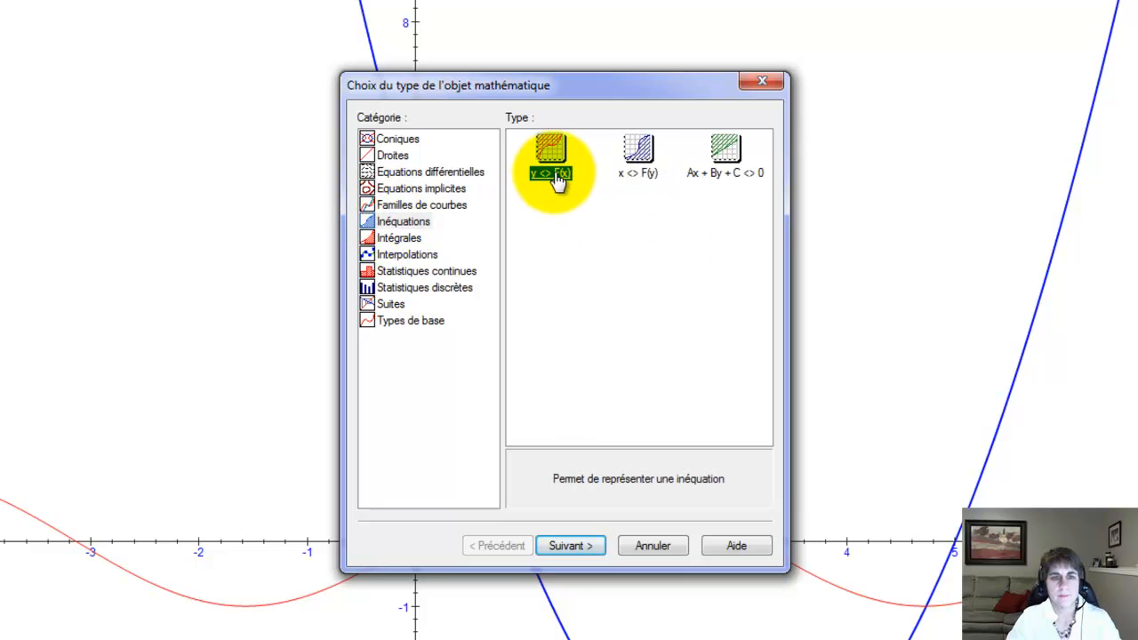
left_click(572, 545)
left_click(474, 152)
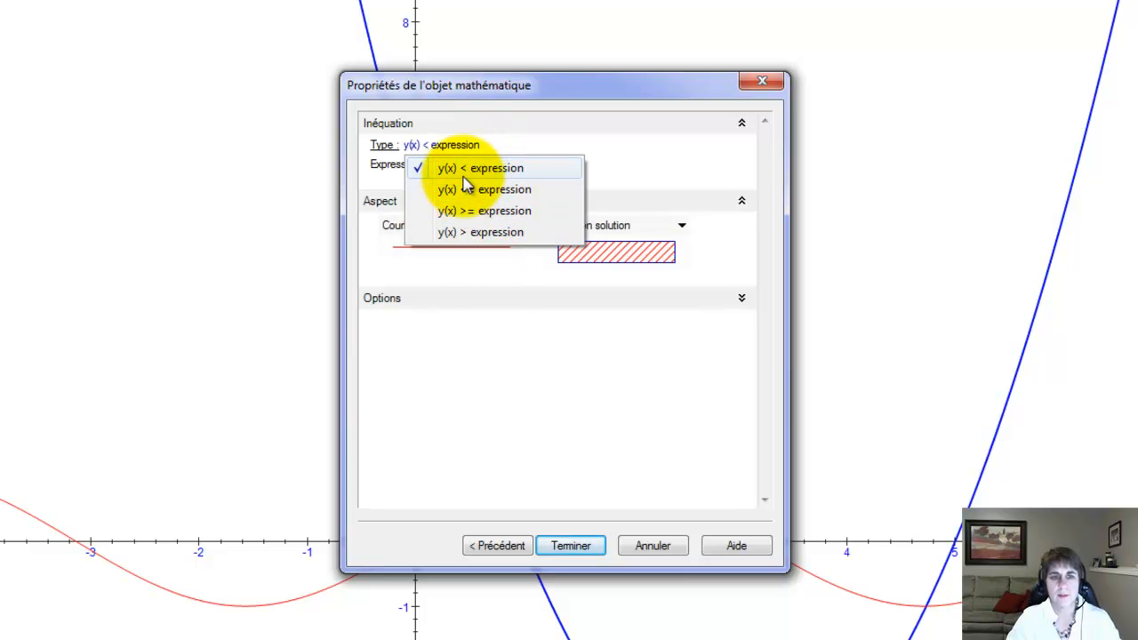
left_click(464, 212)
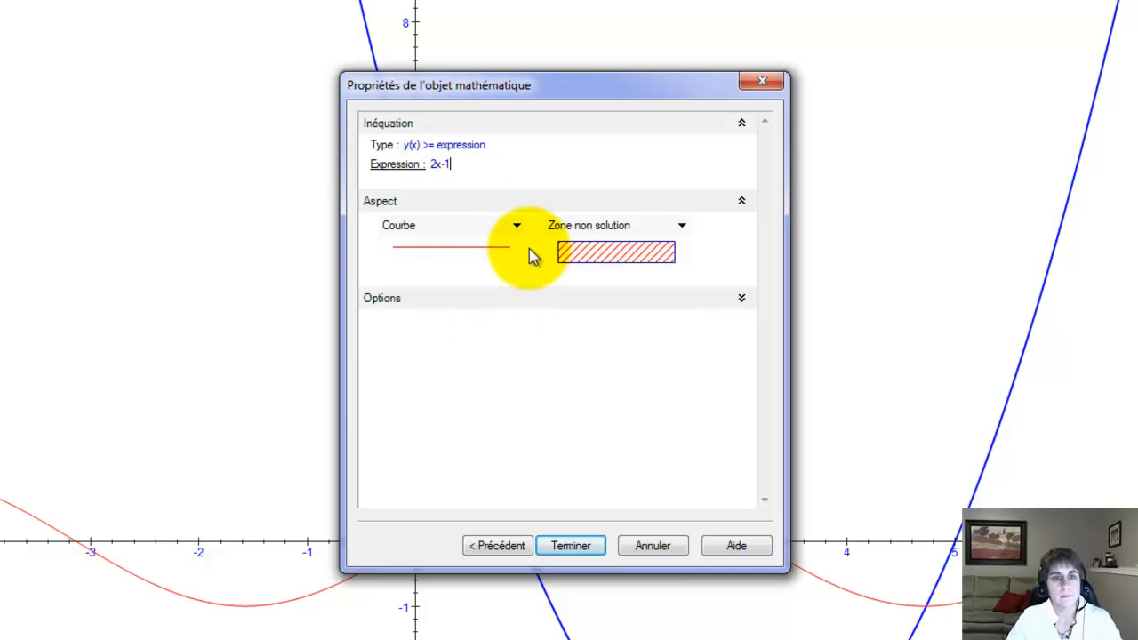
- Colour the inequality's boundary curve sea green, keep the non-solution zone's red hatching, and add the inequality to the graph
left_click(517, 229)
mouse_move(516, 254)
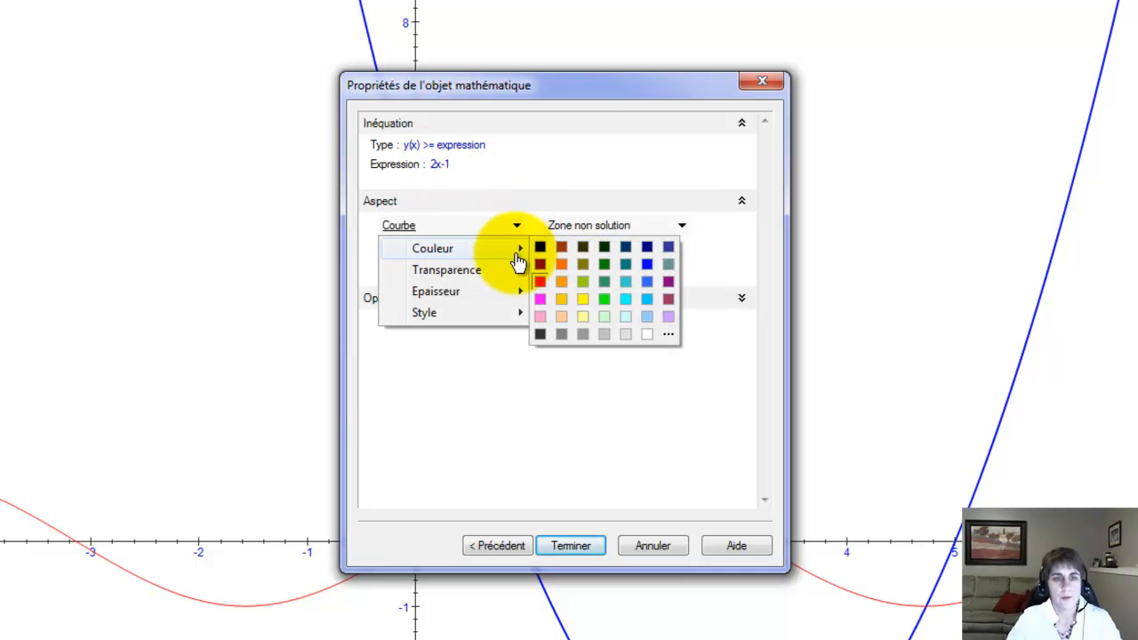
left_click(604, 281)
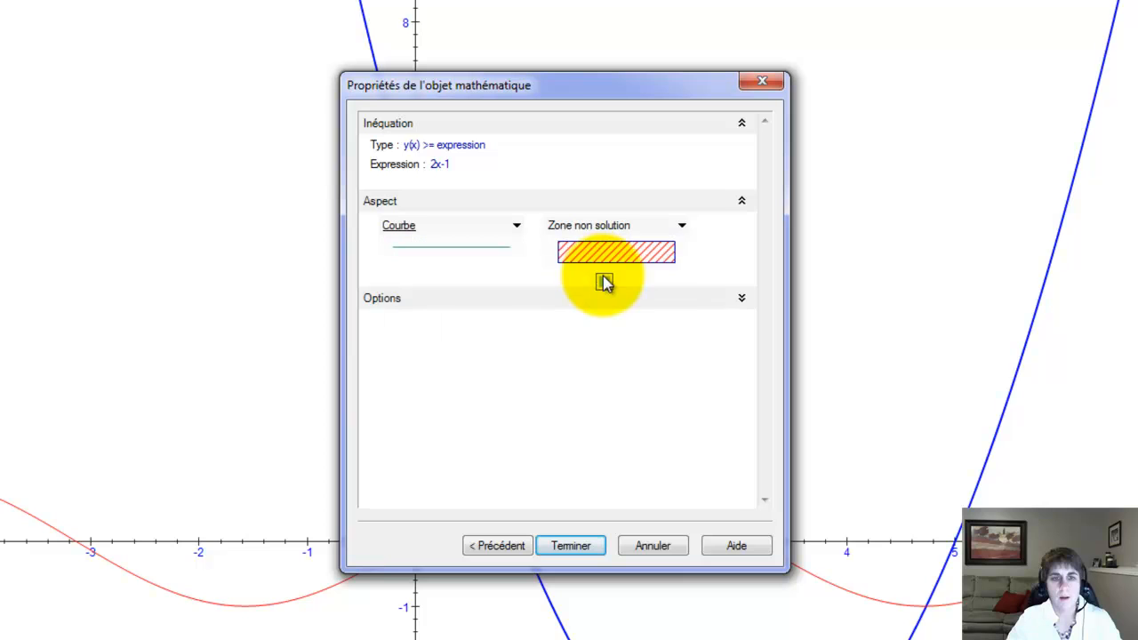
left_click(683, 227)
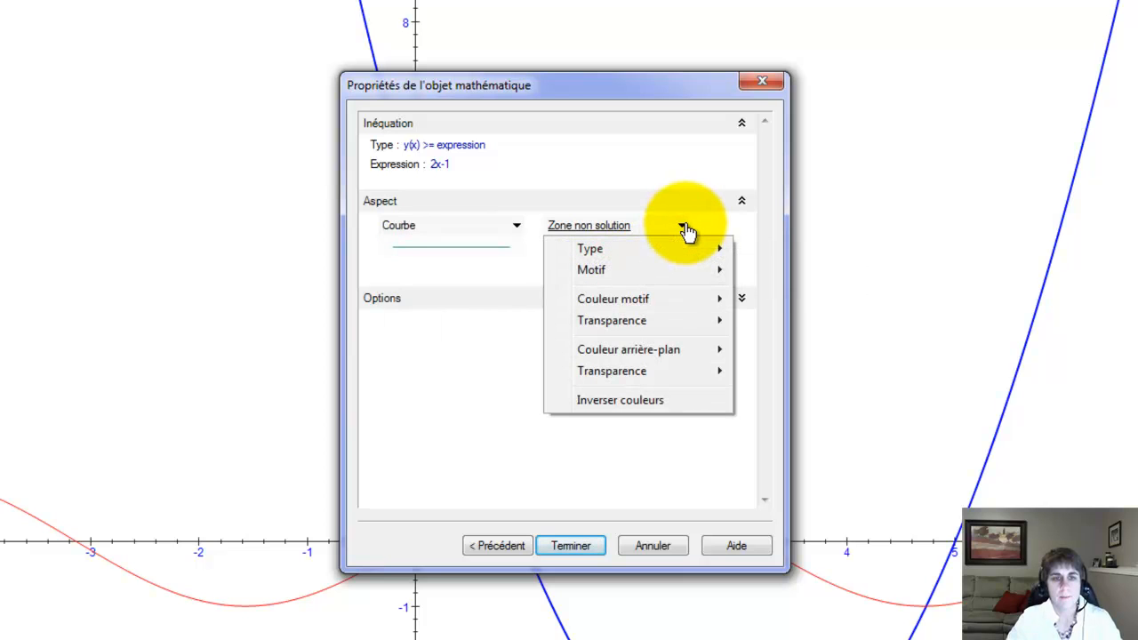
left_click(402, 351)
left_click(569, 547)
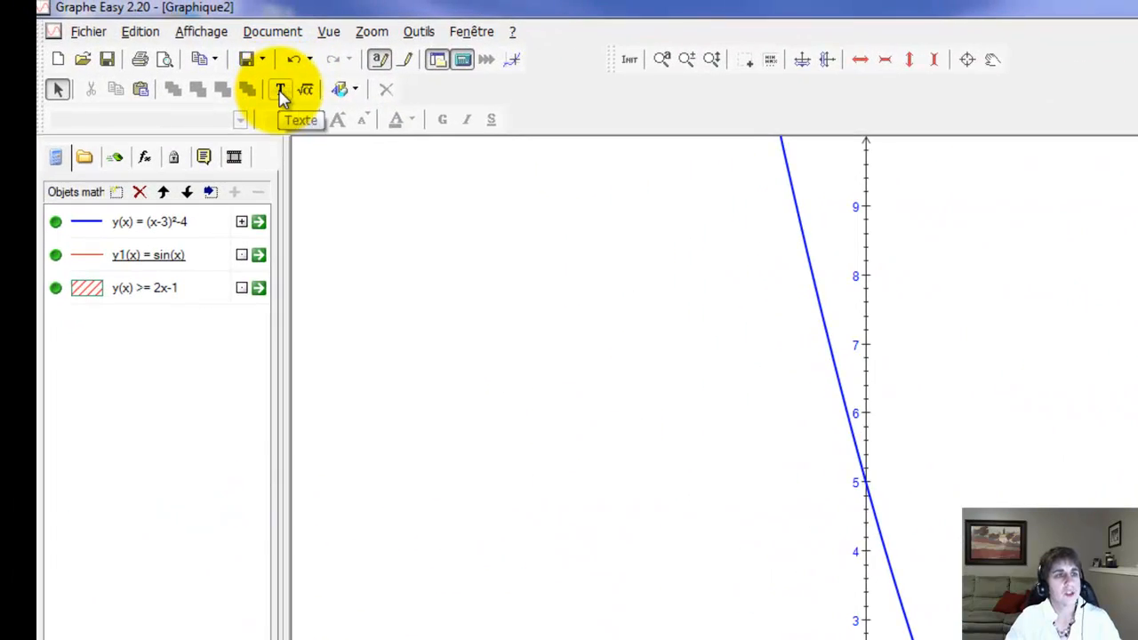
- Add a text box reading "Titre" in the empty area beside the parabola's left branch, with centred alignment
left_click(281, 90)
left_click_drag(342, 220, 620, 348)
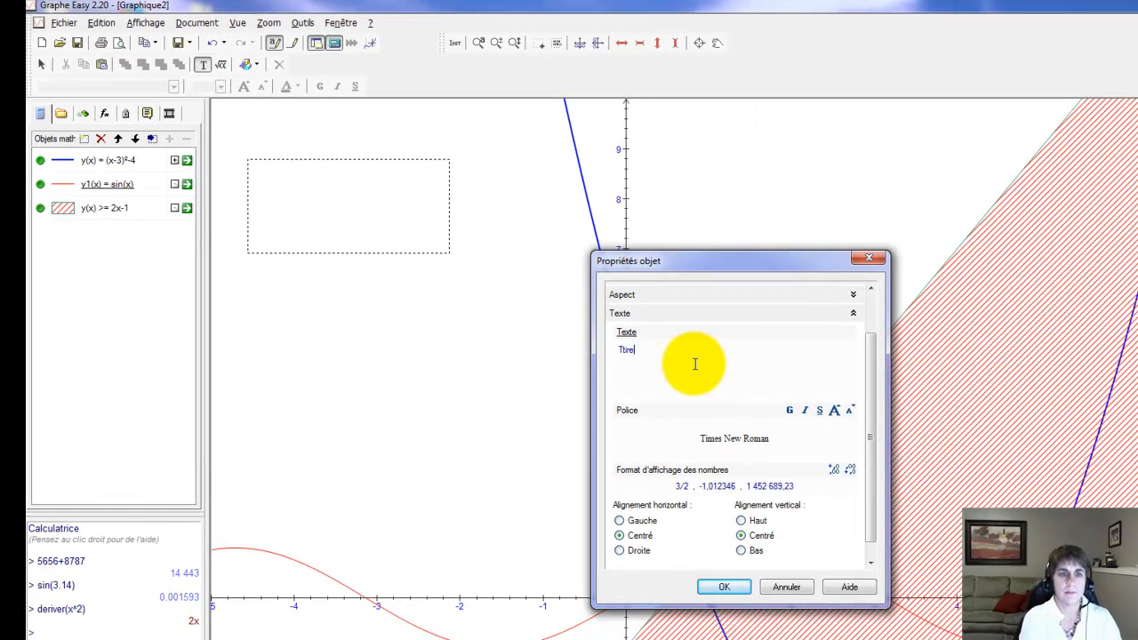
left_click(726, 588)
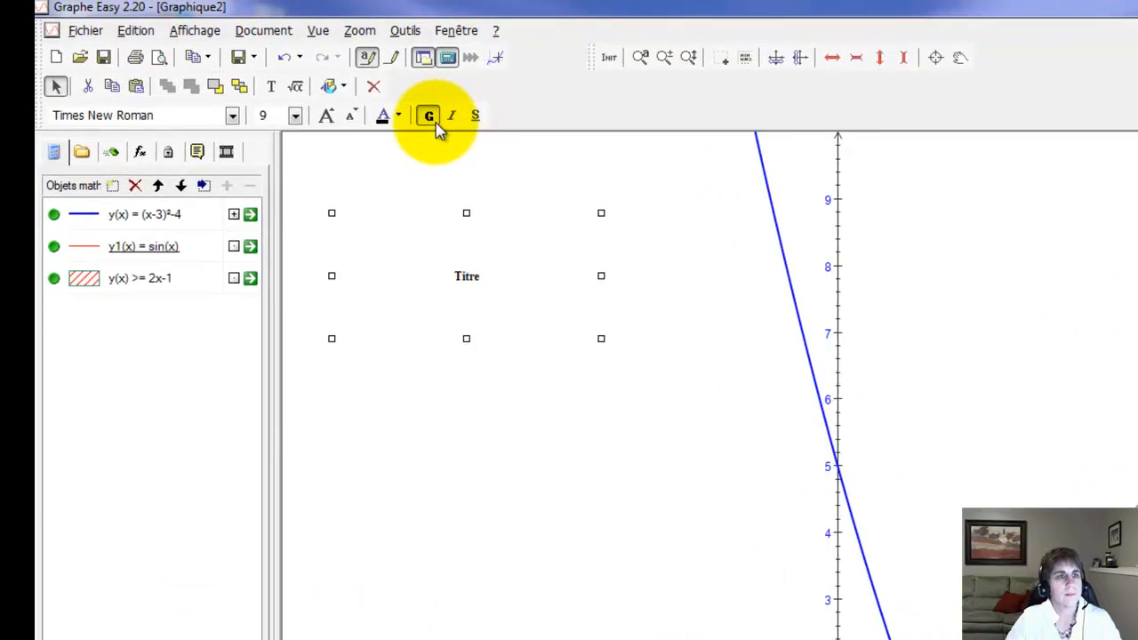
- Enlarge the title text to size 23, try italic and underline on it, and leave it in bold only
left_click(540, 138)
left_click(390, 138)
left_click(391, 138)
left_click(390, 138)
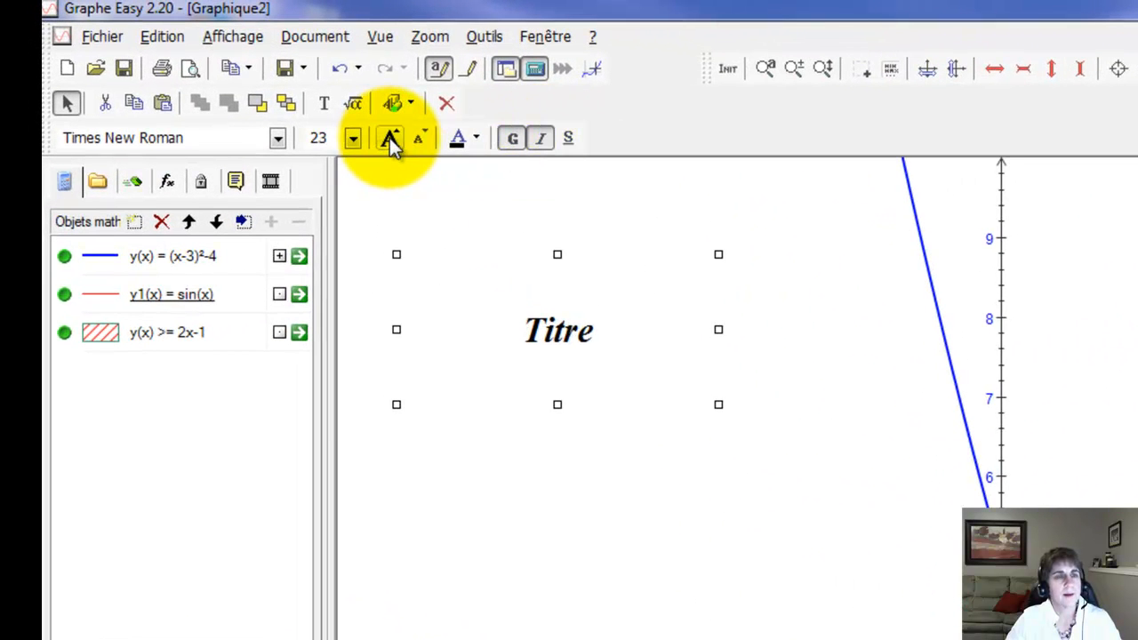
left_click(512, 140)
left_click(540, 138)
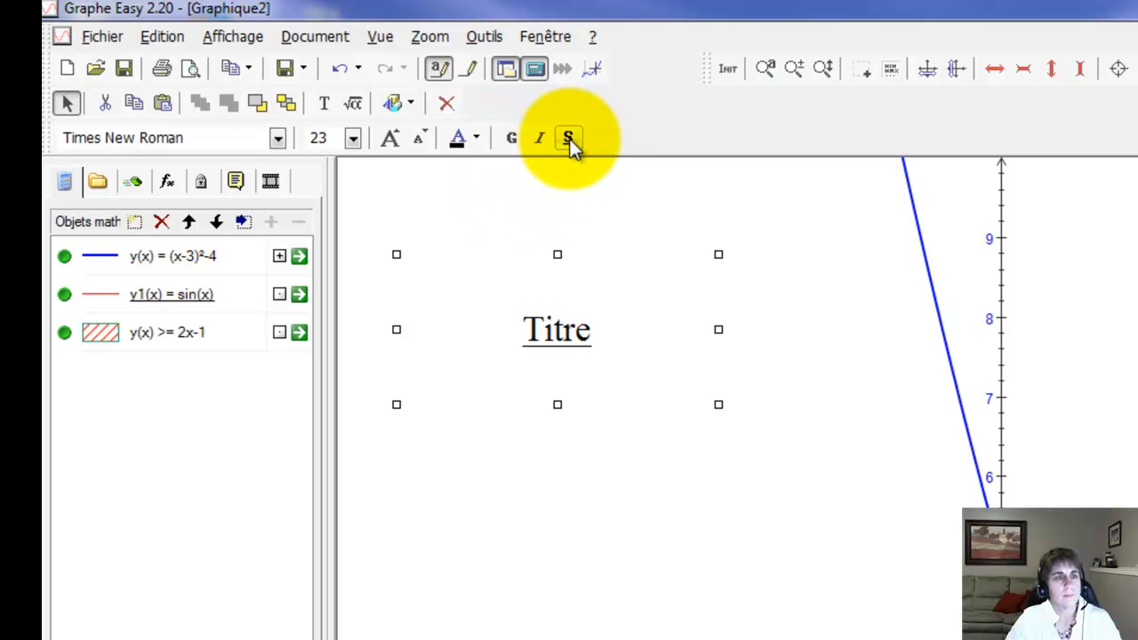
left_click(569, 139)
left_click(512, 139)
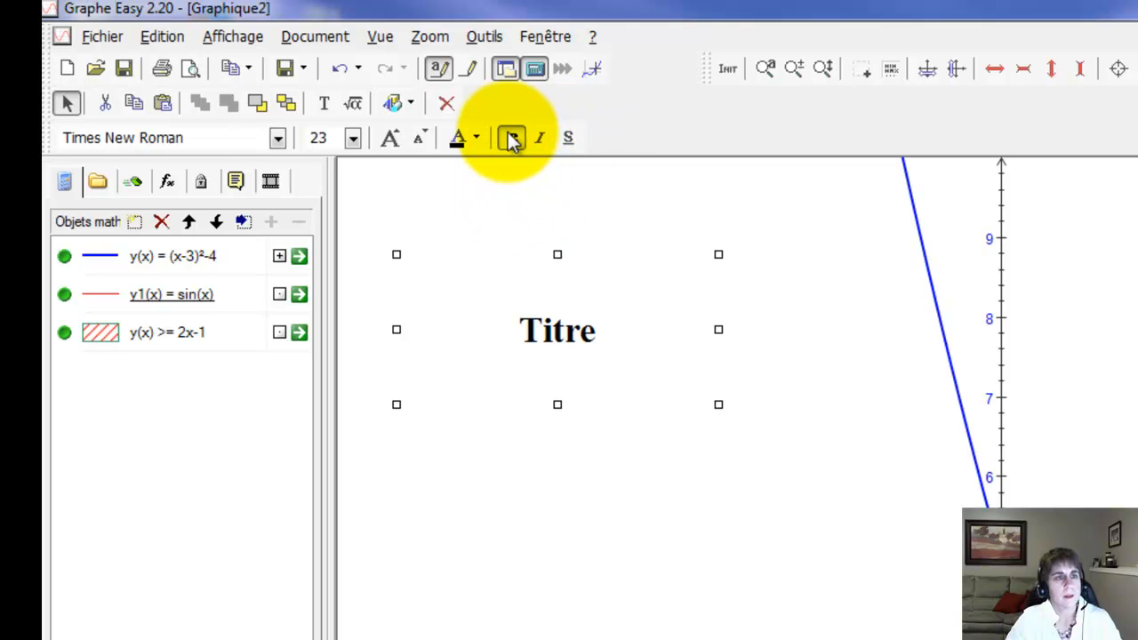
left_click(539, 455)
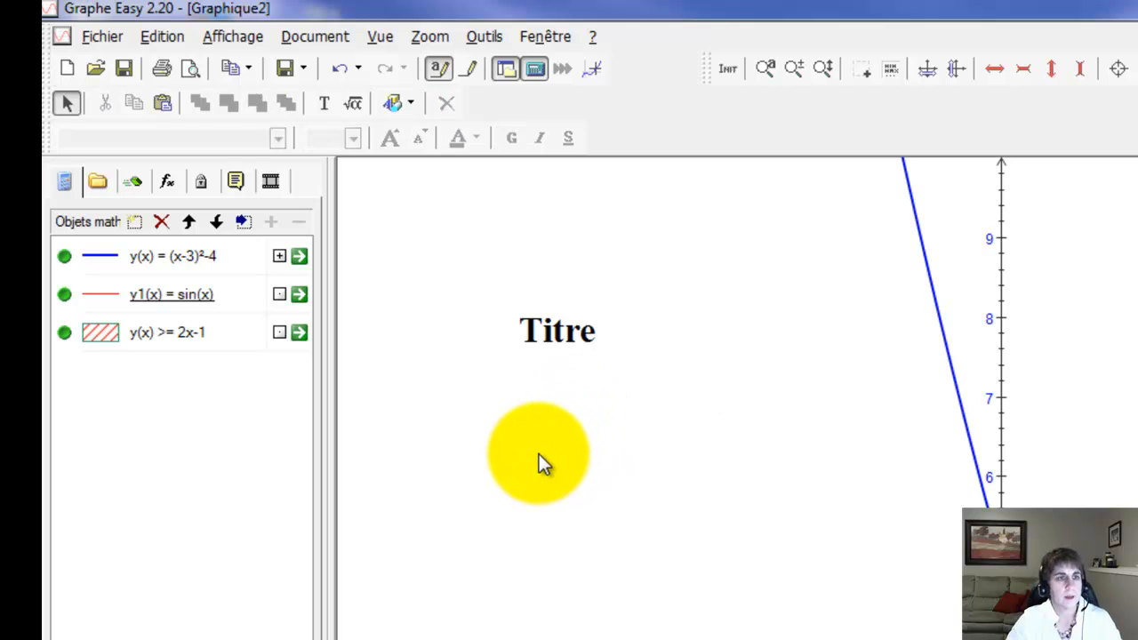
- Insert a mathematical formula showing the fraction 1/2 below the title and enlarge it to size 25
left_click(349, 104)
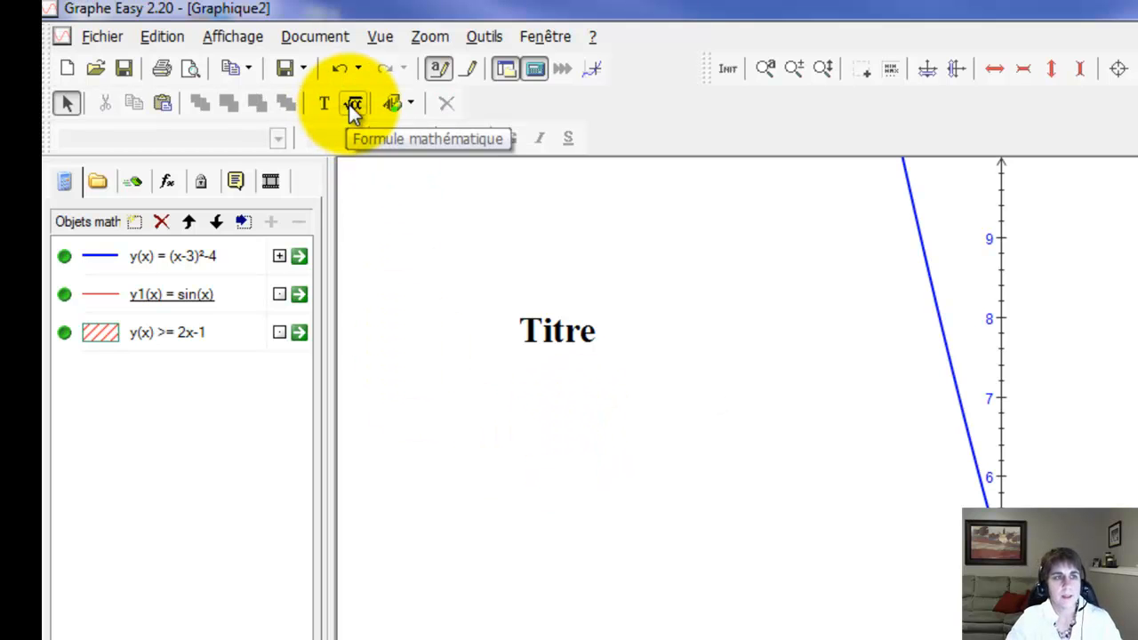
left_click(657, 588)
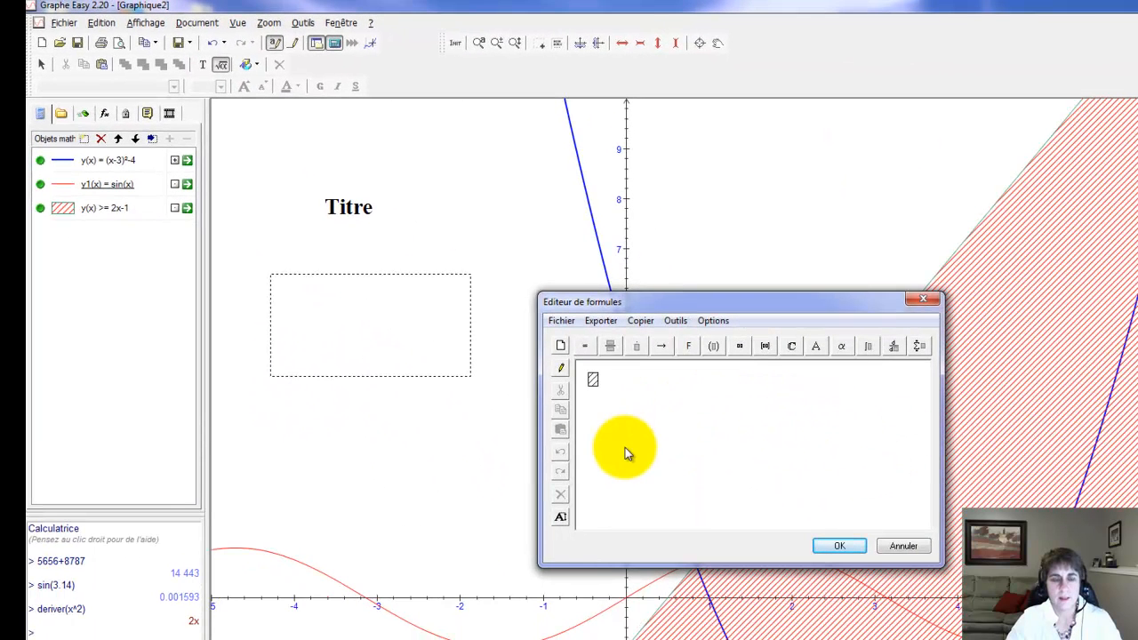
left_click(610, 347)
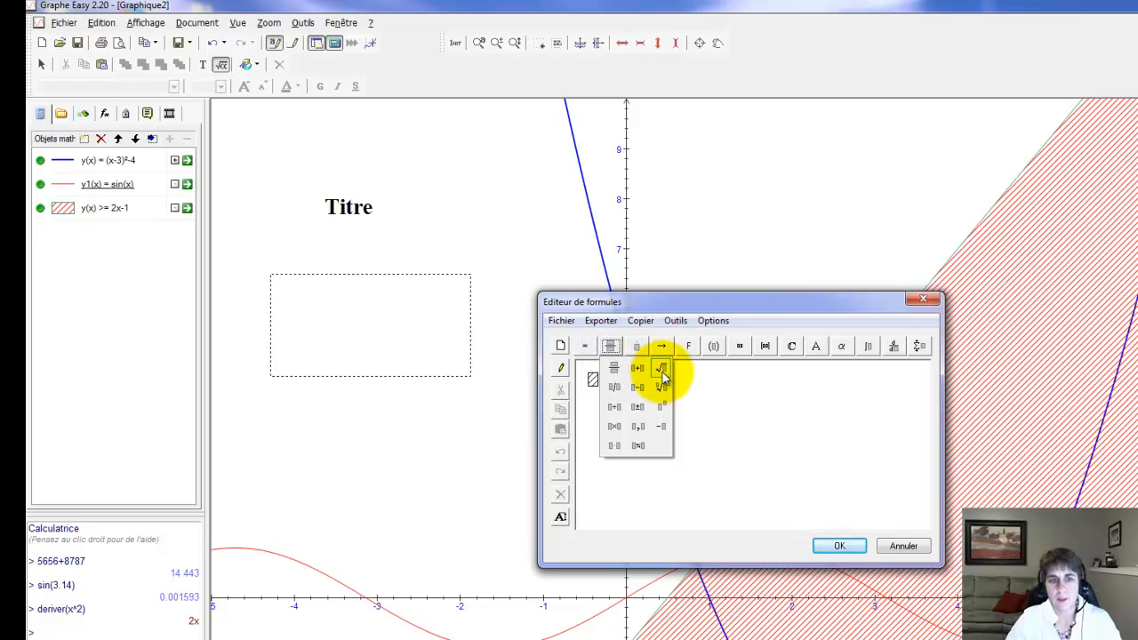
left_click(613, 370)
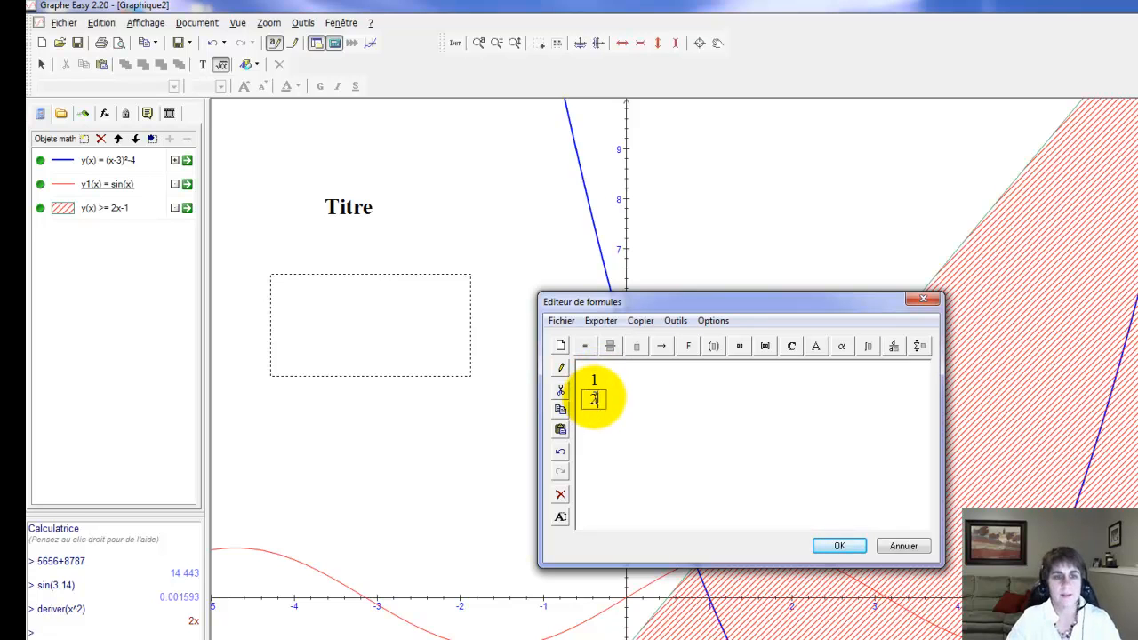
left_click(836, 545)
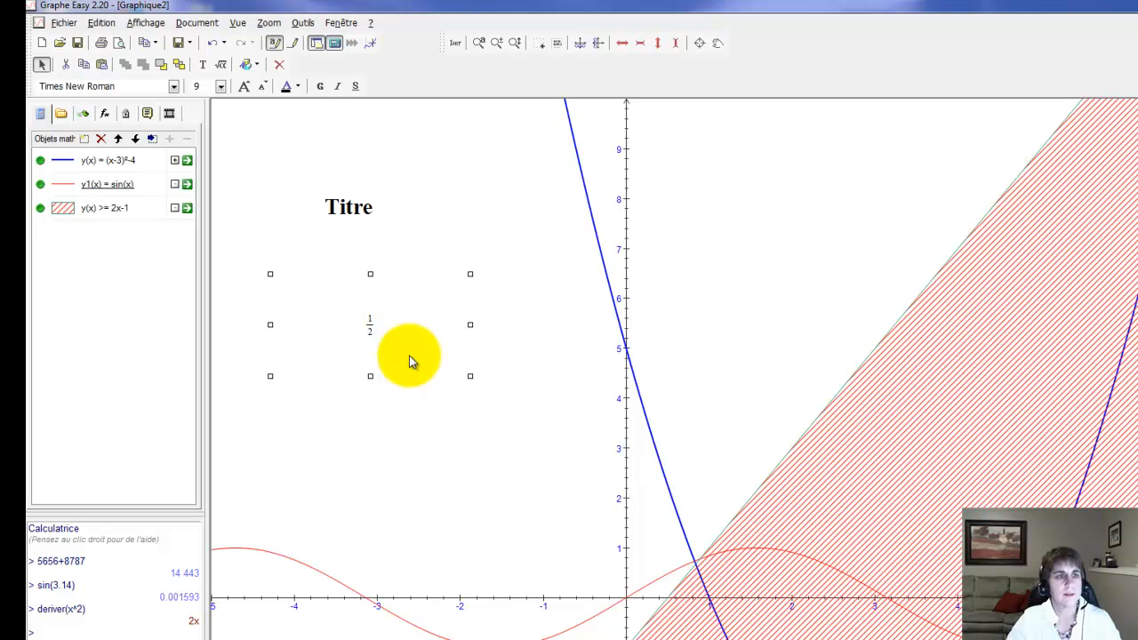
left_click(244, 89)
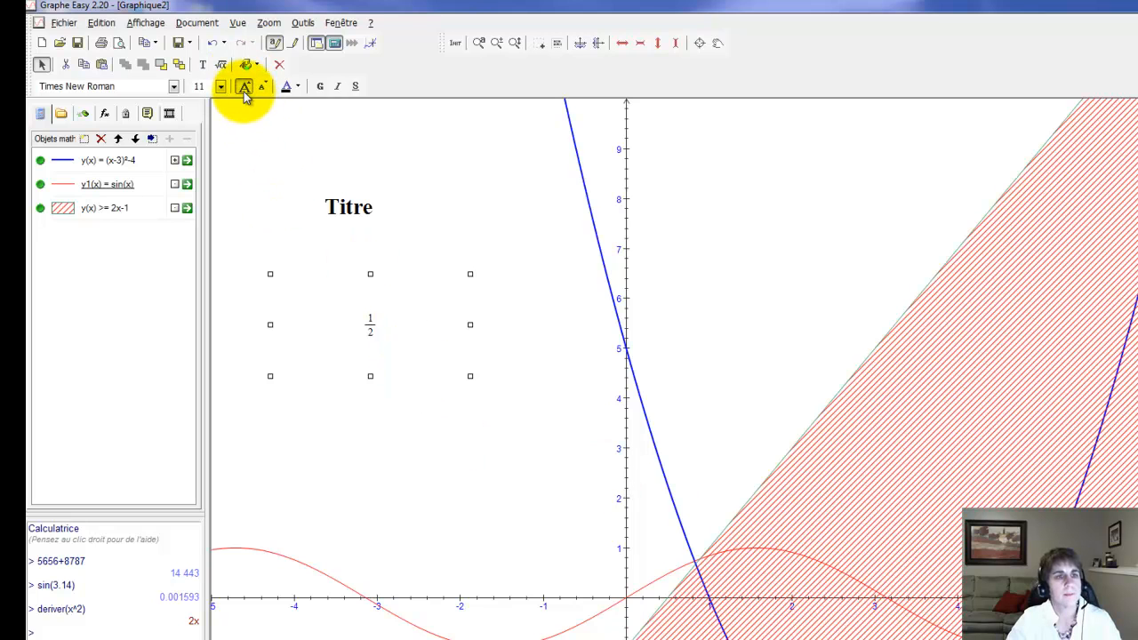
left_click(245, 89)
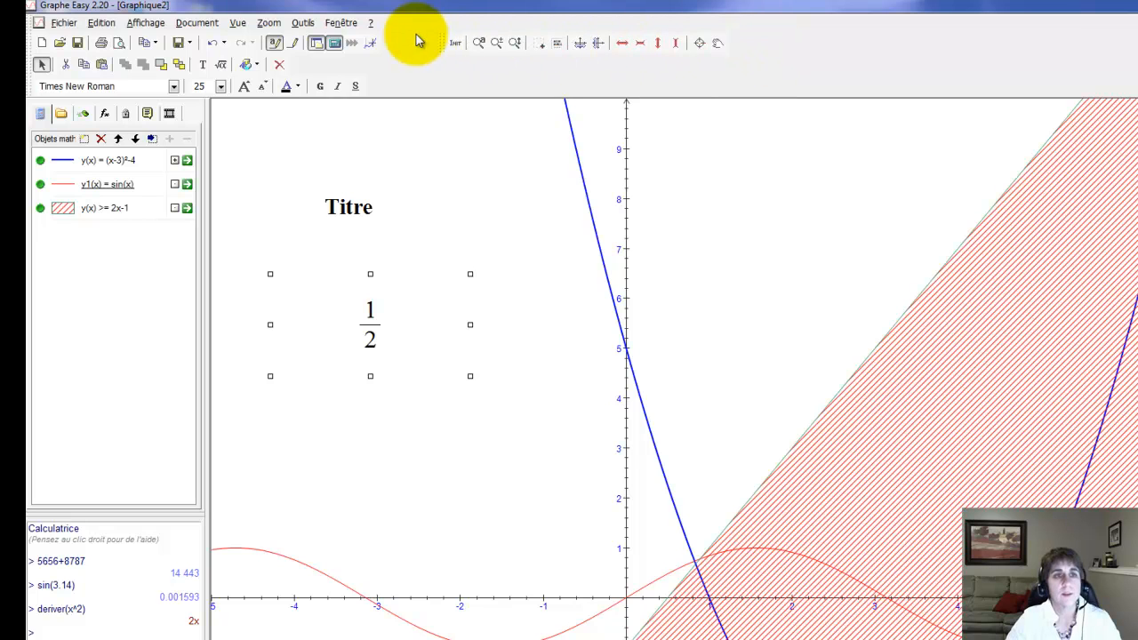
- Zoom in on the graph, zoom back out, and zoom in once more
left_click(497, 42)
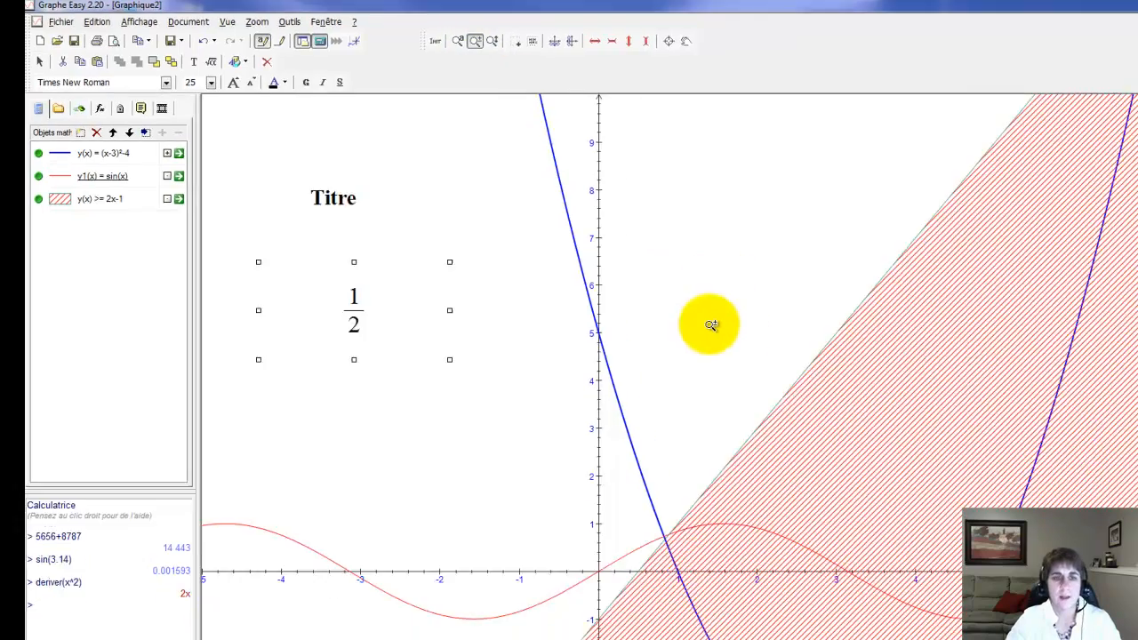
left_click(711, 325)
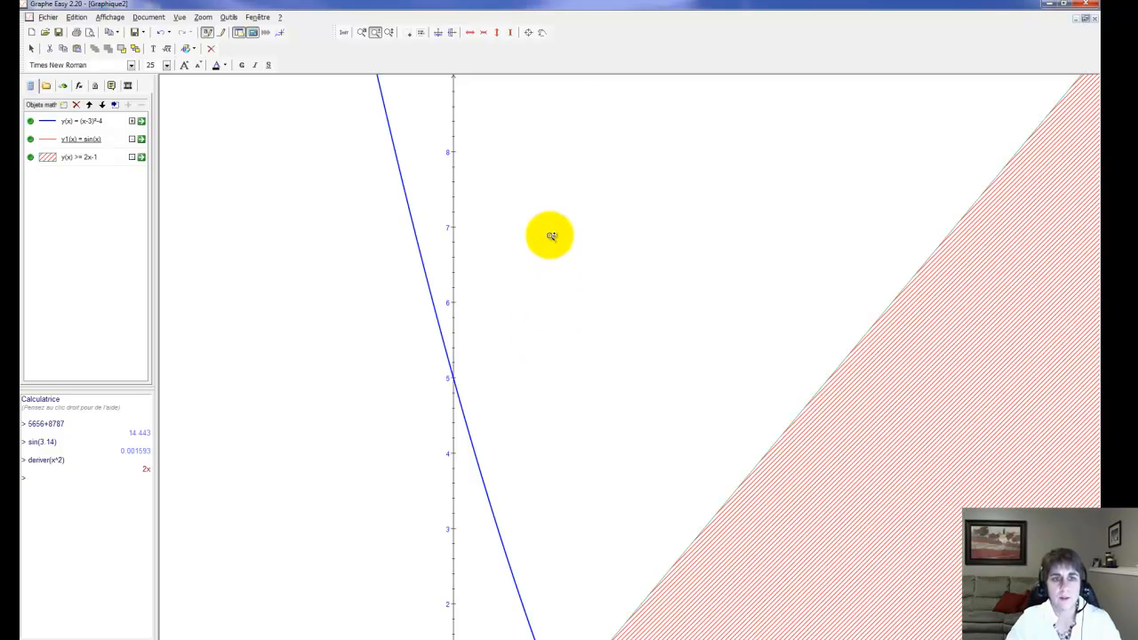
right_click(552, 235)
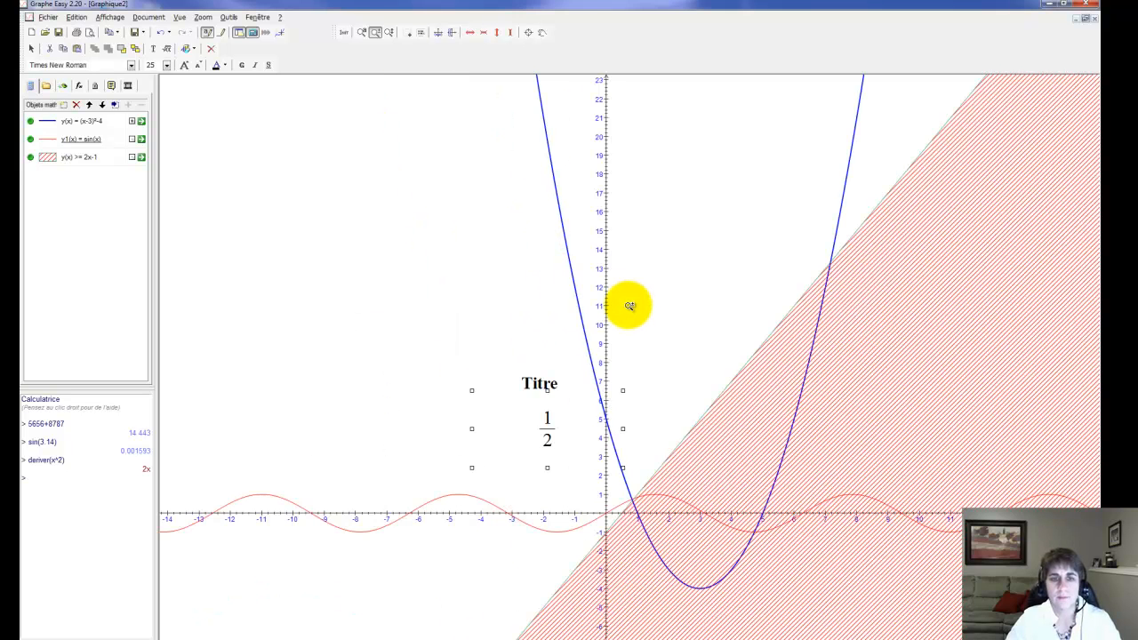
left_click(642, 295)
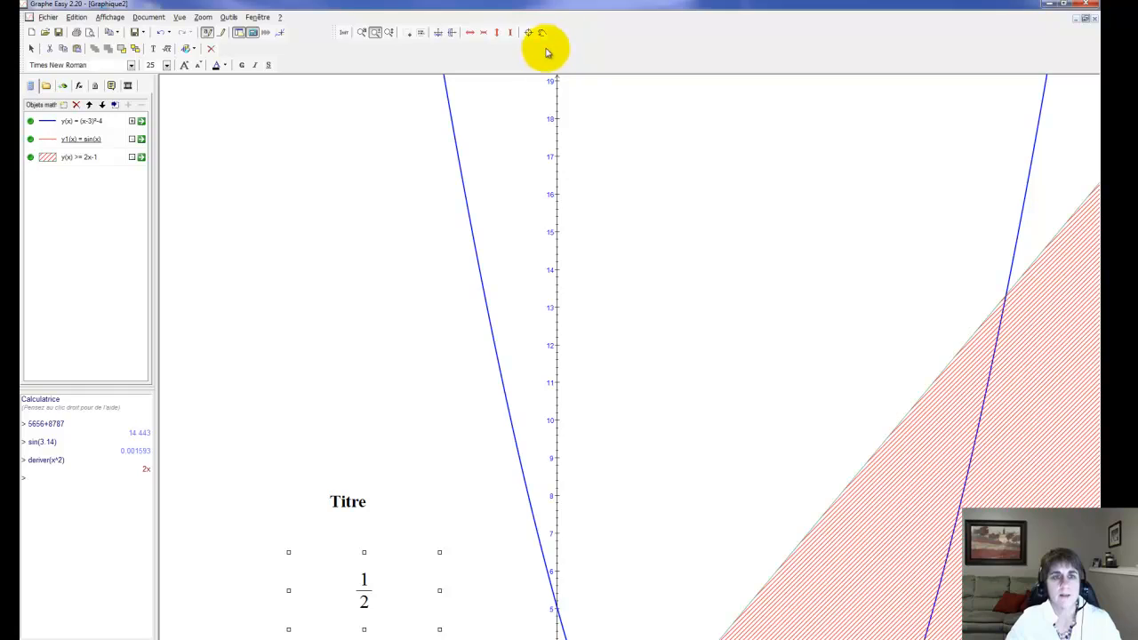
- Pan the graph, restore the initial view, and pan again to show the whole lower part of the parabola
left_click_drag(715, 374, 592, 104)
left_click_drag(598, 460, 625, 373)
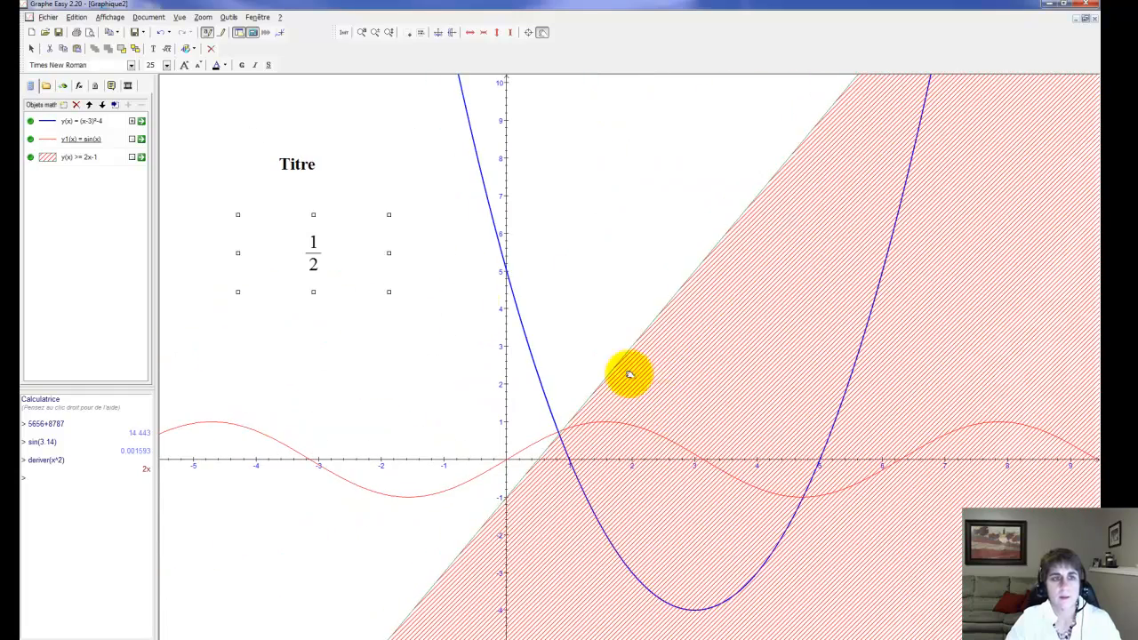
left_click(344, 35)
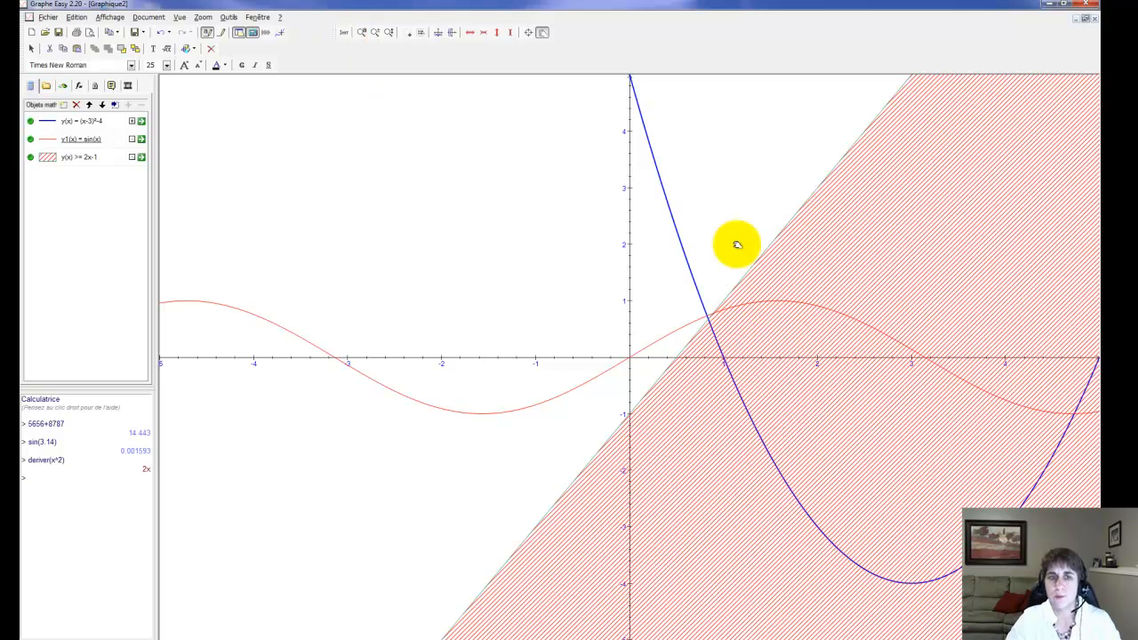
left_click_drag(750, 163, 515, 204)
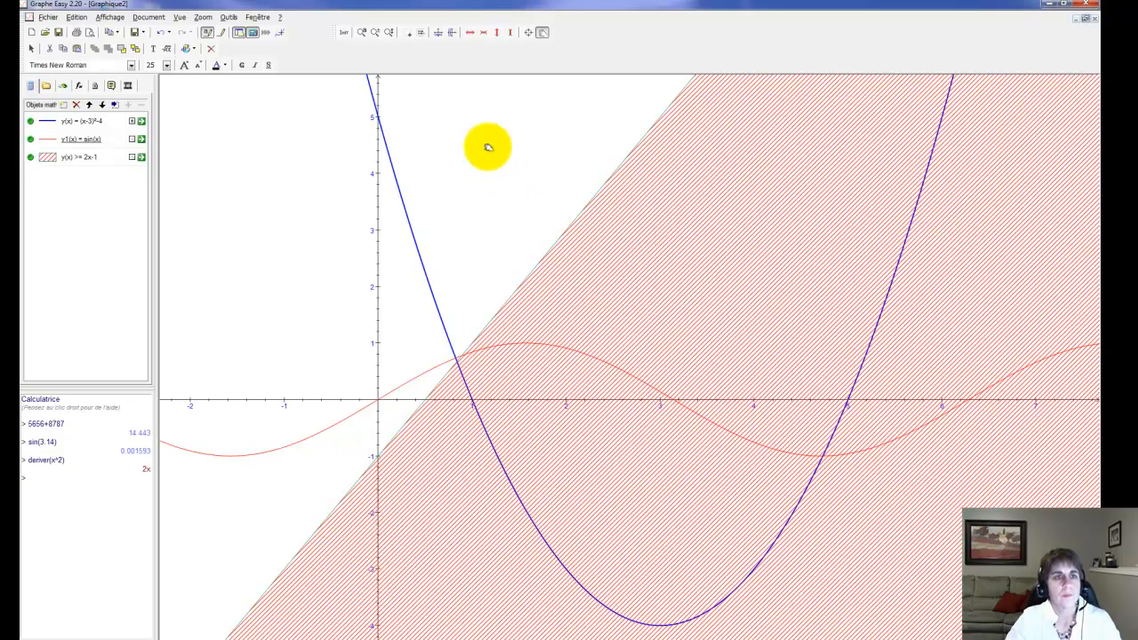
- Zoom into a rectangle spanning about x -0.4 to 1.6 and y -0.35 to 2.8, and review the displayed zone's limits without changing them
left_click(407, 33)
left_click_drag(339, 241, 529, 418)
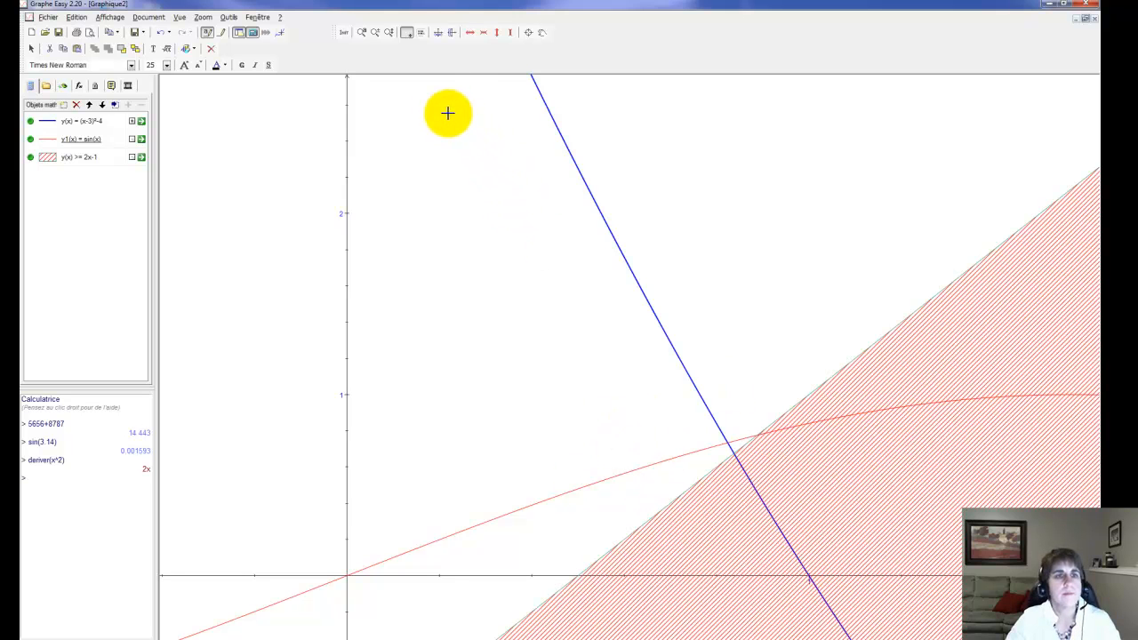
left_click(421, 35)
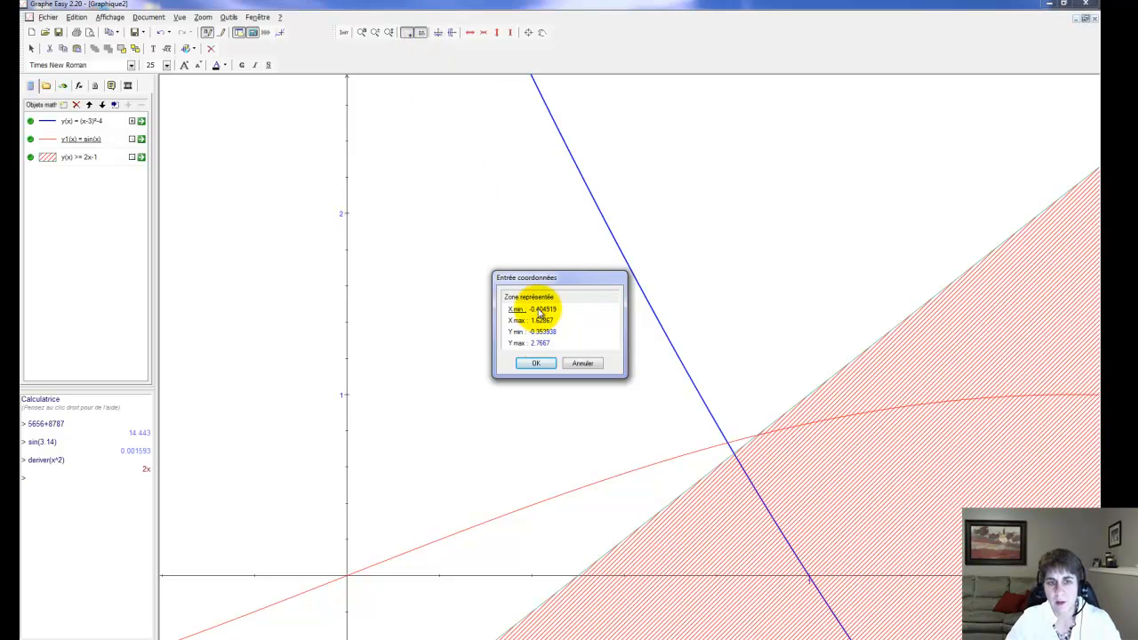
left_click(582, 365)
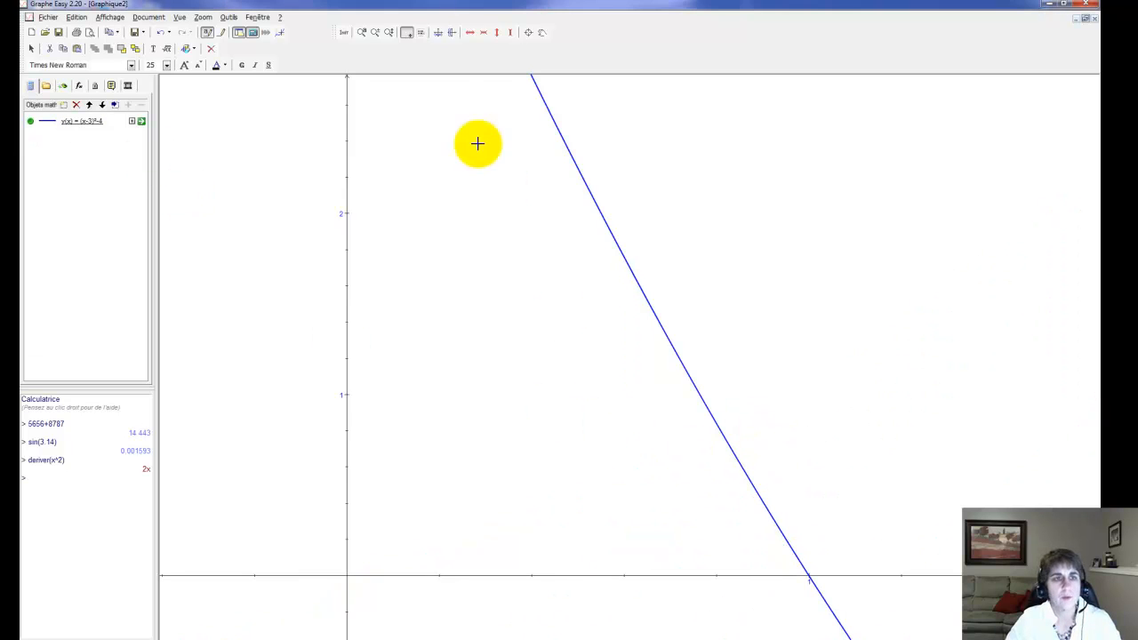
- Zoom out and pan the graph to frame the parabola with its vertex, both x-intercepts and the title
left_click(541, 32)
left_click_drag(919, 399, 599, 130)
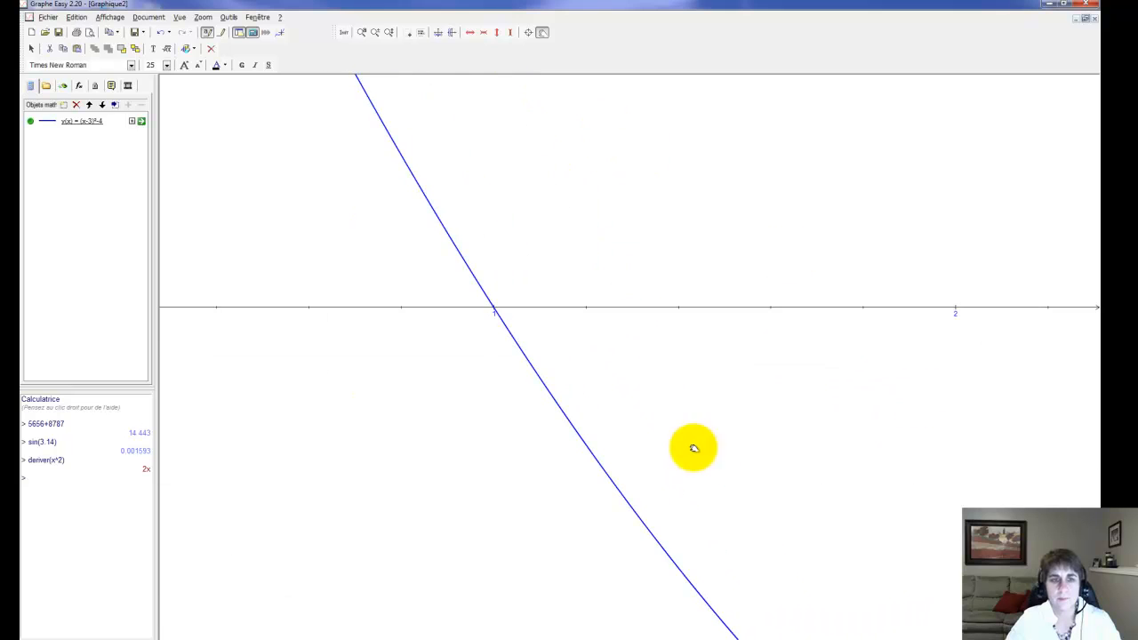
left_click(375, 32)
left_click(499, 230)
left_click(499, 230)
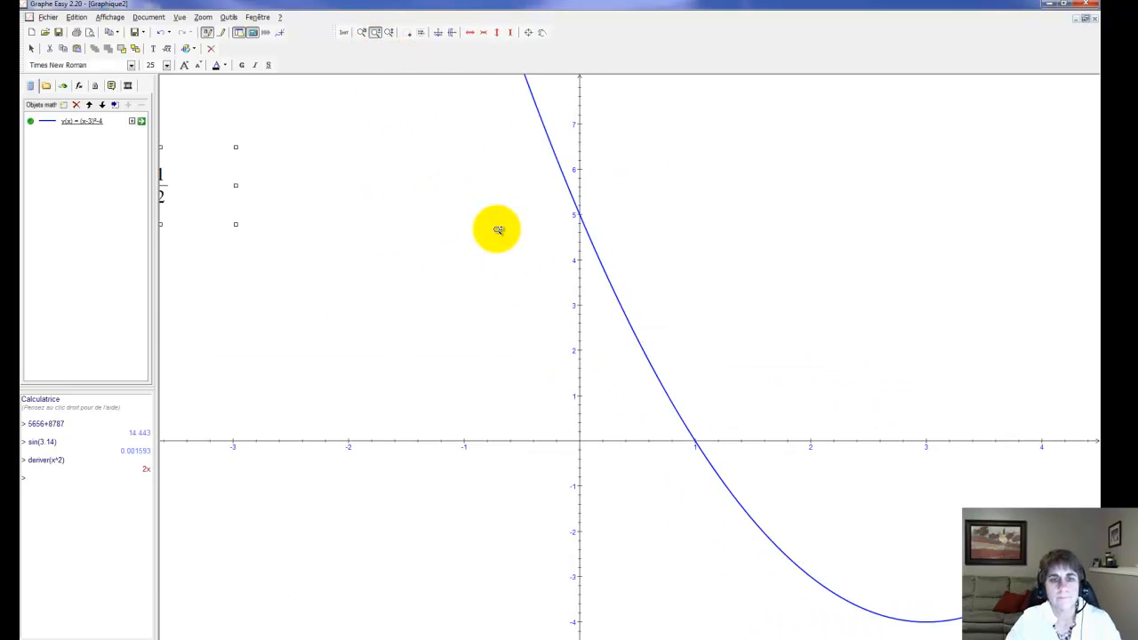
left_click(502, 232)
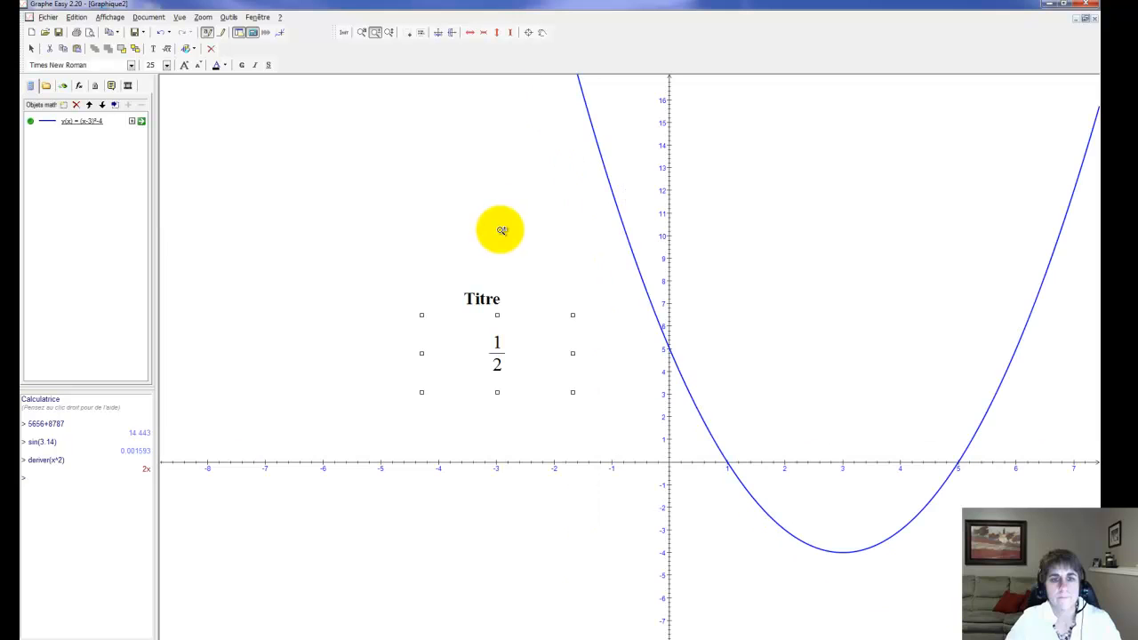
left_click(542, 32)
left_click_drag(780, 208, 536, 193)
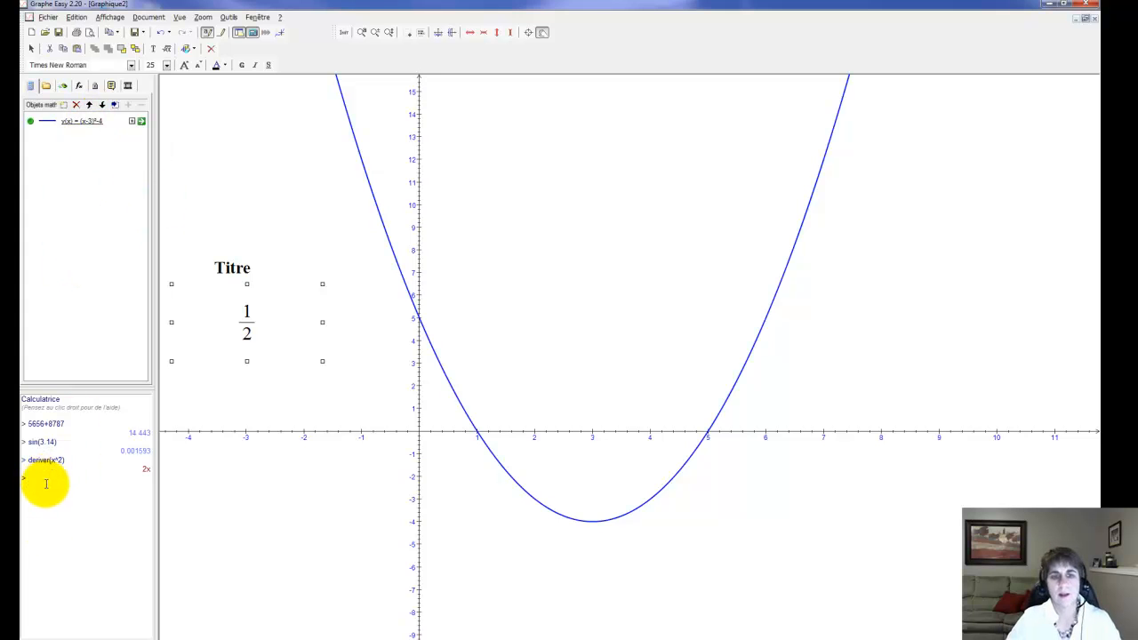
- Begin a new calculator expression with y
type("y")
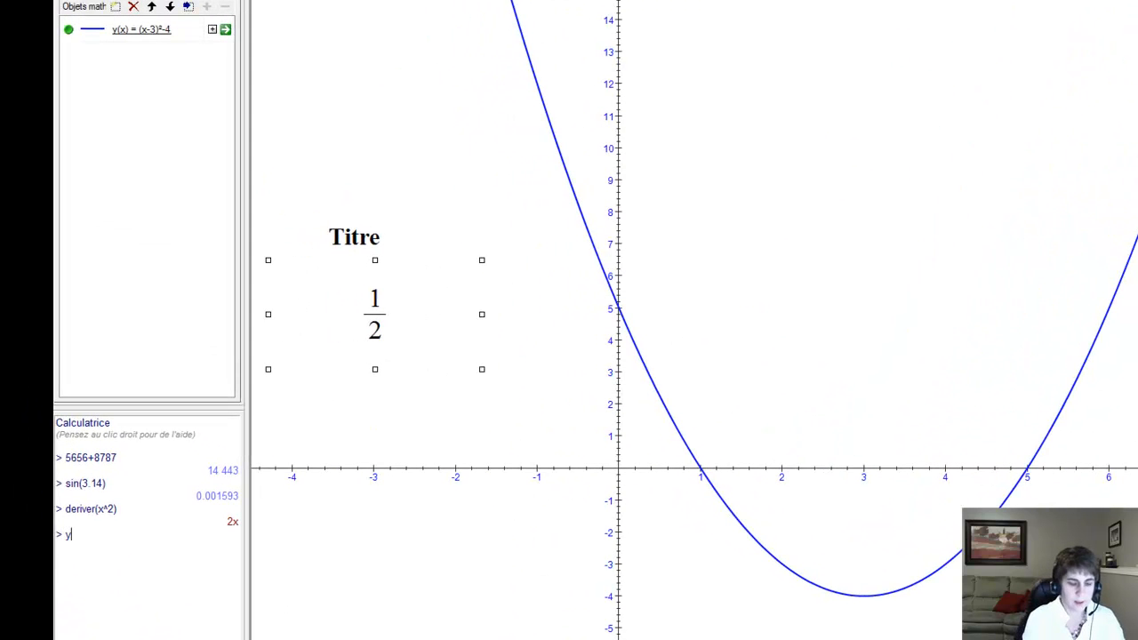